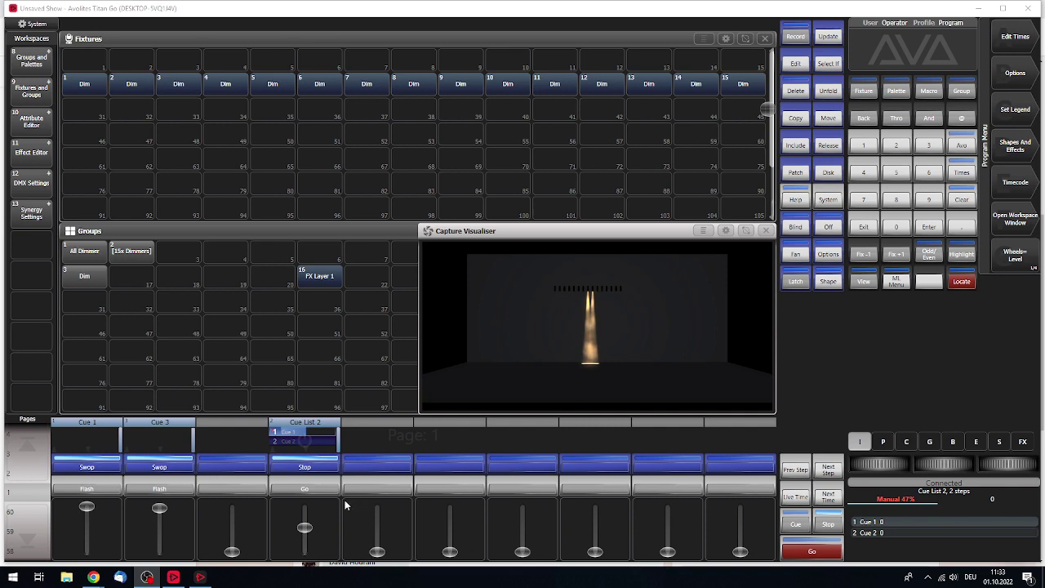
Crossfade Cue List 2 partway by hand, then switch to another open window
mouse_move(301, 516)
left_mouse_down()
mouse_move(304, 545)
mouse_move(305, 518)
mouse_move(307, 535)
left_mouse_up()
key("alt+Tab")
key("alt+Tab")
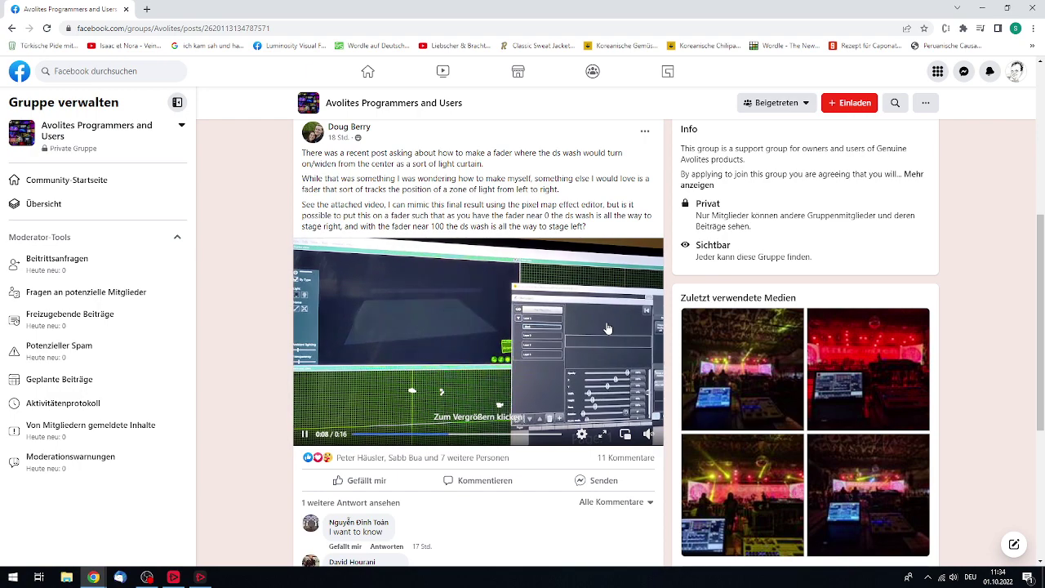
Read the Facebook post about a fader tracking light left to right, then return to Titan Go
key("alt+Tab")
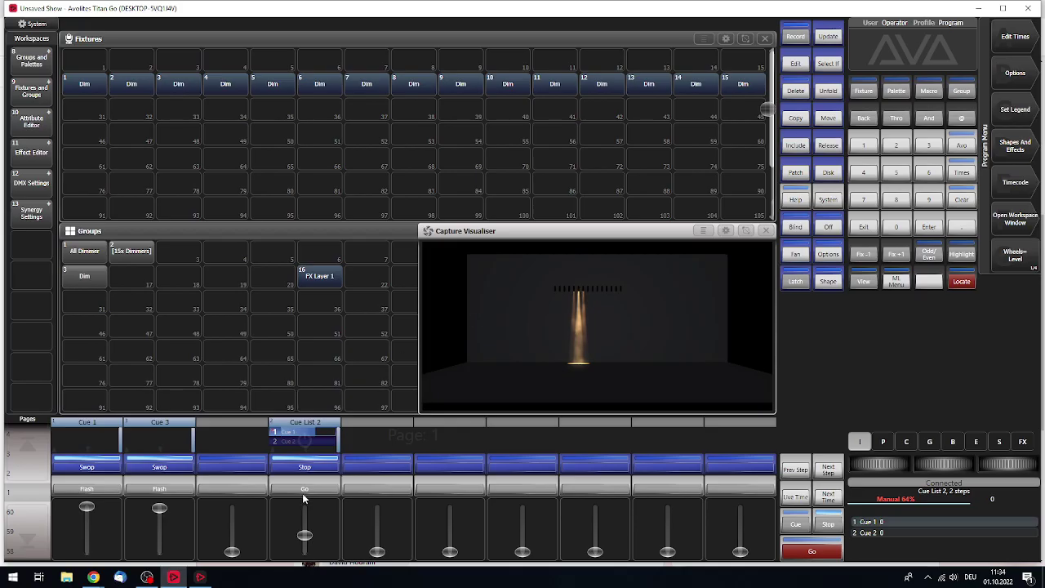
Crossfade Cue List 2 by hand so the beam moves, then send it back to Cue 1
left_click_drag(304, 536, 305, 507)
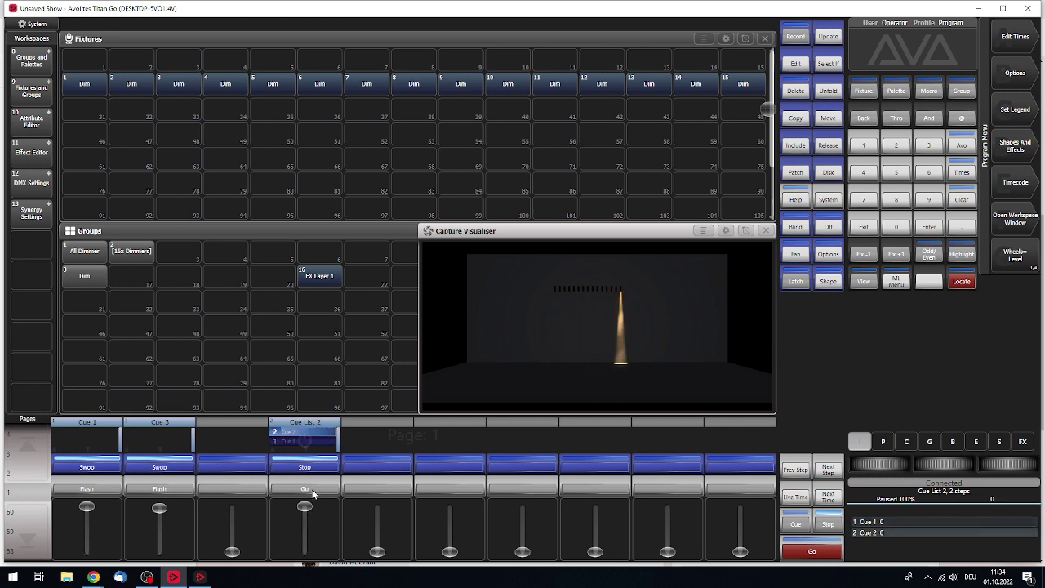
left_click(312, 492)
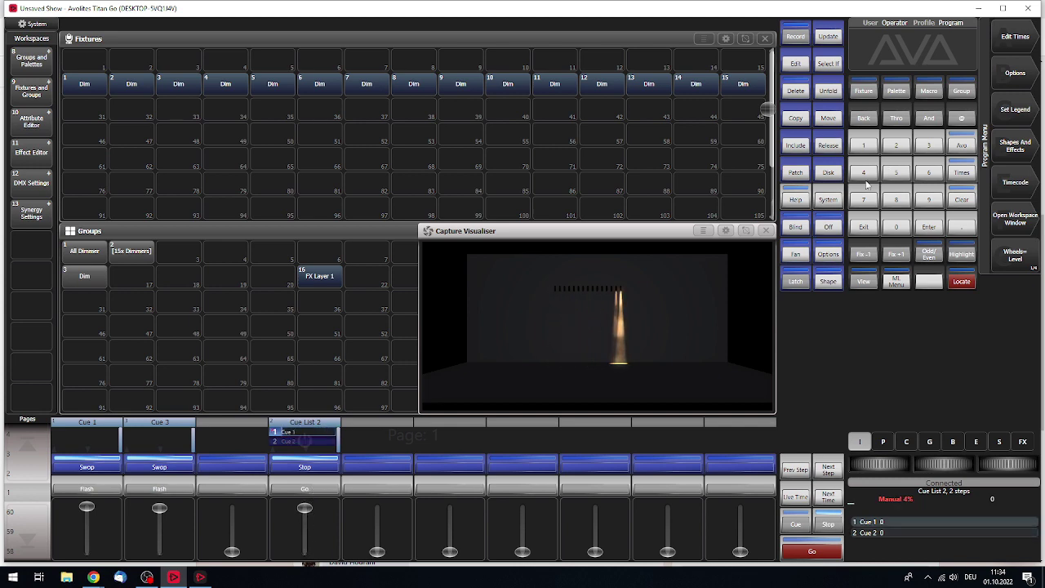
Create a new empty show from the Disk menu, then return to the Program menu
left_click(821, 174)
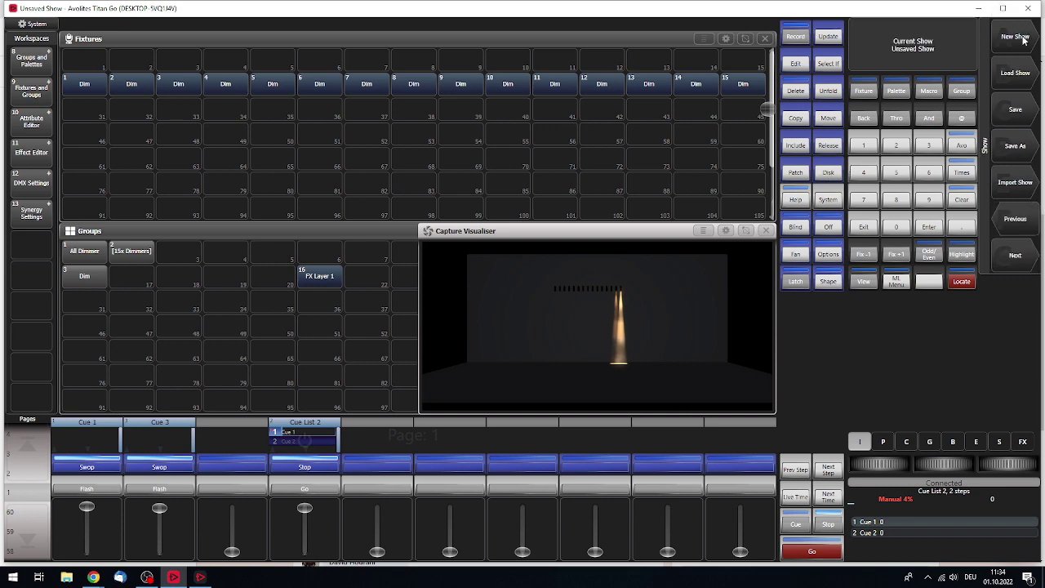
left_click(1022, 38)
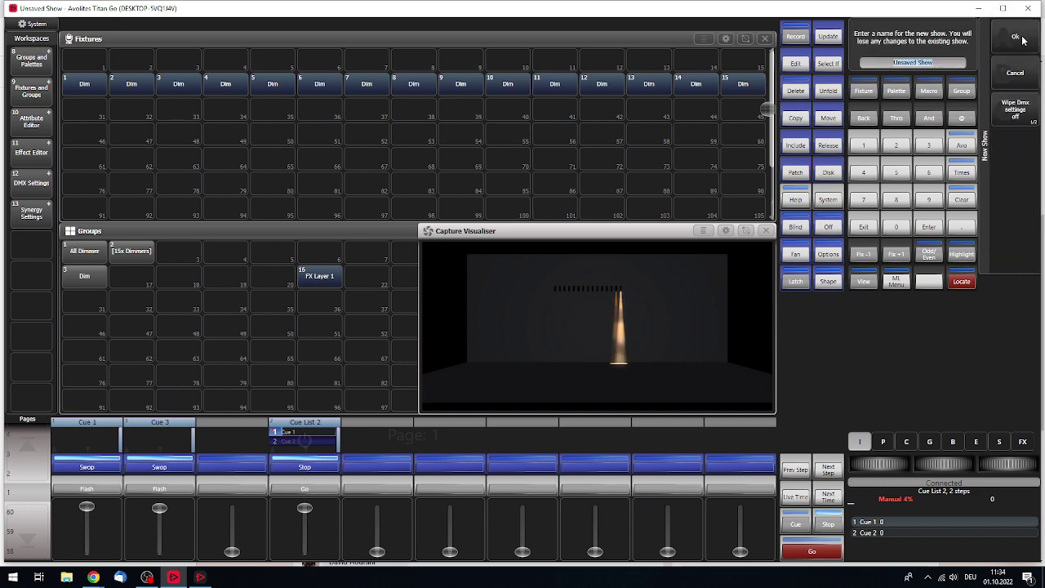
left_click(1017, 37)
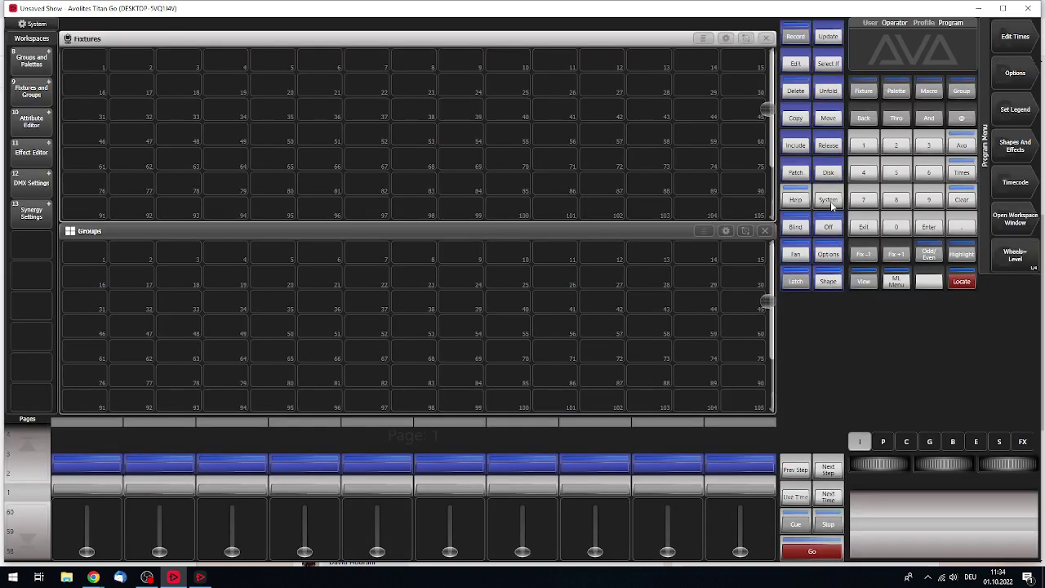
left_click(828, 200)
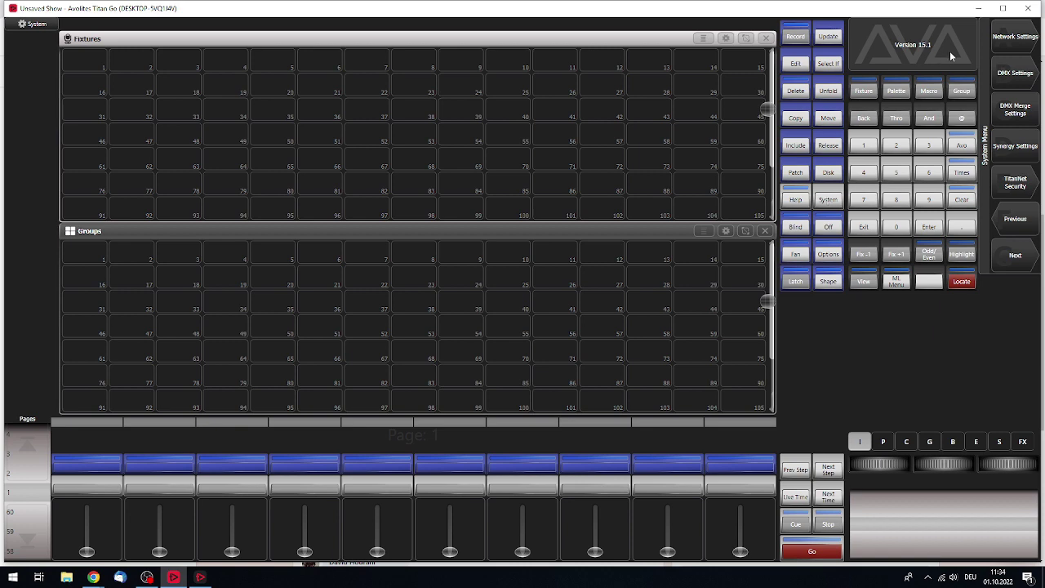
left_click(949, 52)
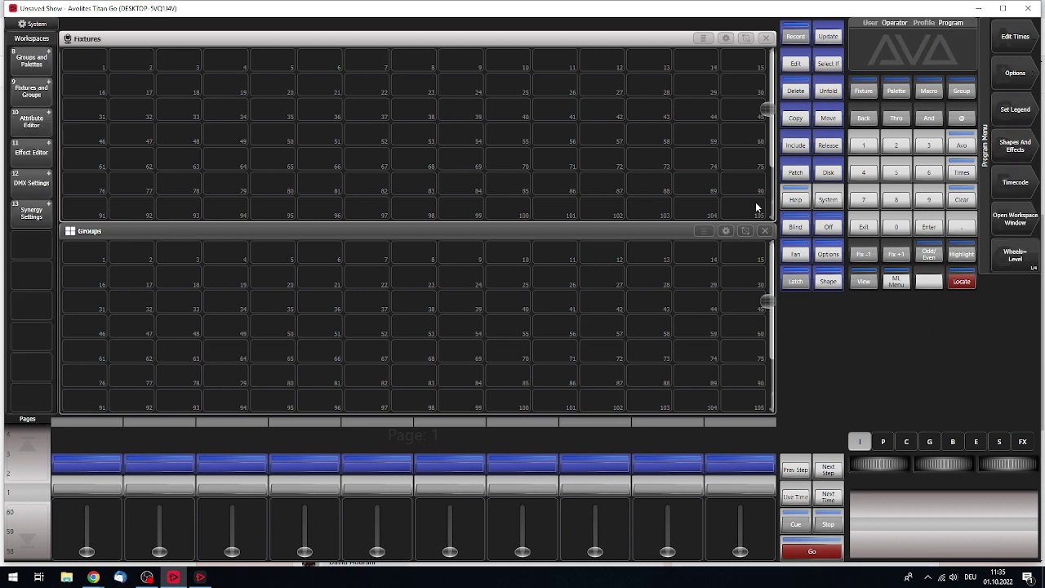
Patch 15 dimmers onto fixture handles 1–15 at DMX addresses 1–15 on line 1
key("alt+p")
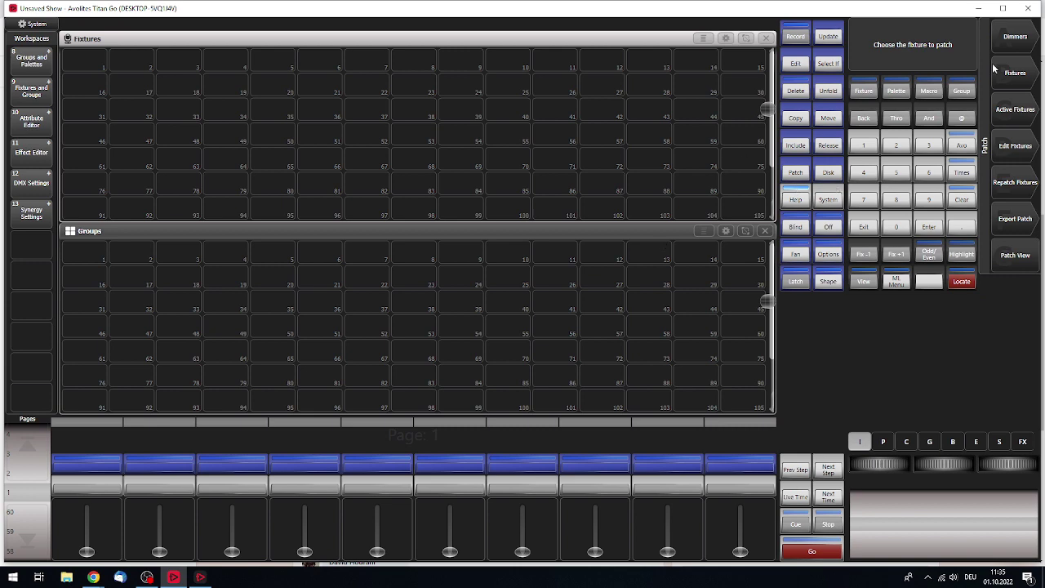
left_click(1015, 42)
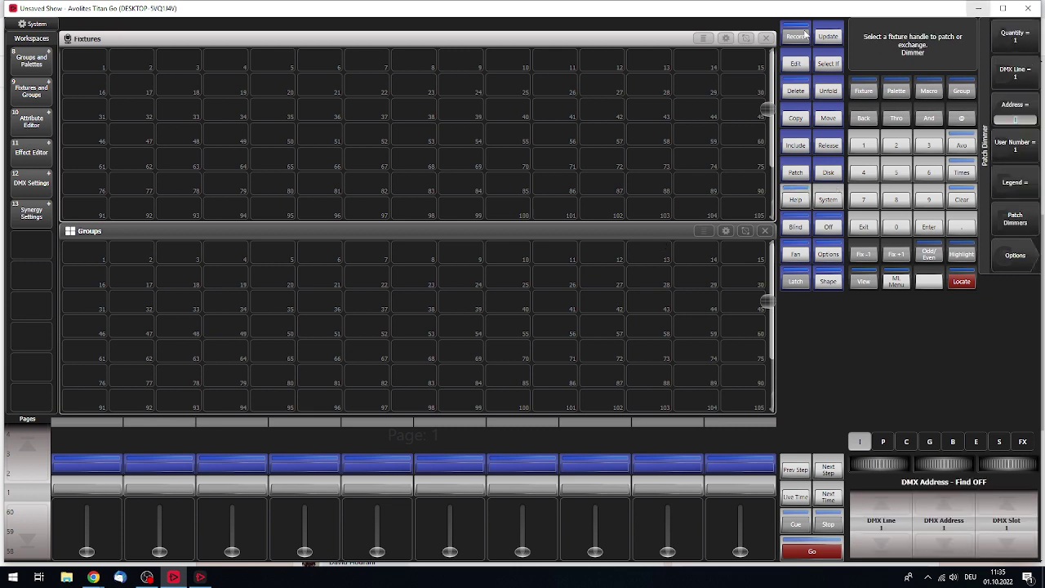
left_click_drag(80, 90, 750, 88)
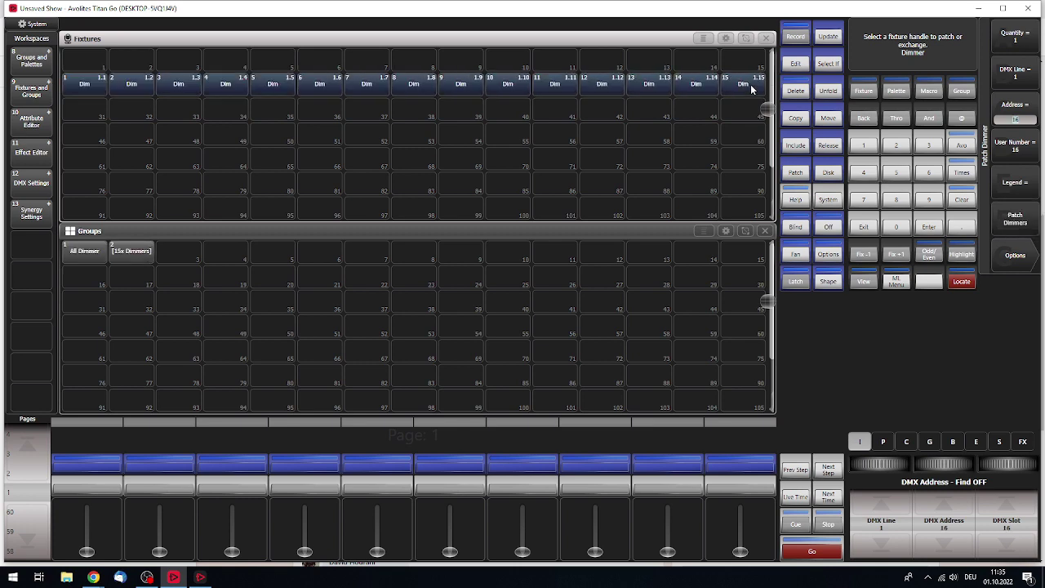
key("Escape")
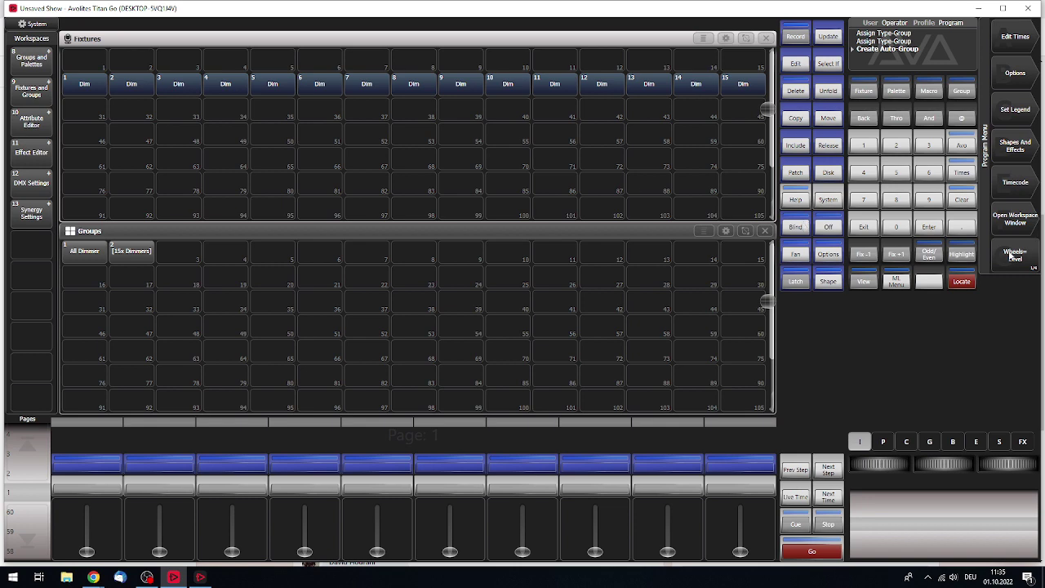
Open the Capture Visualiser workspace window beside Fixtures and Groups
left_click(1024, 219)
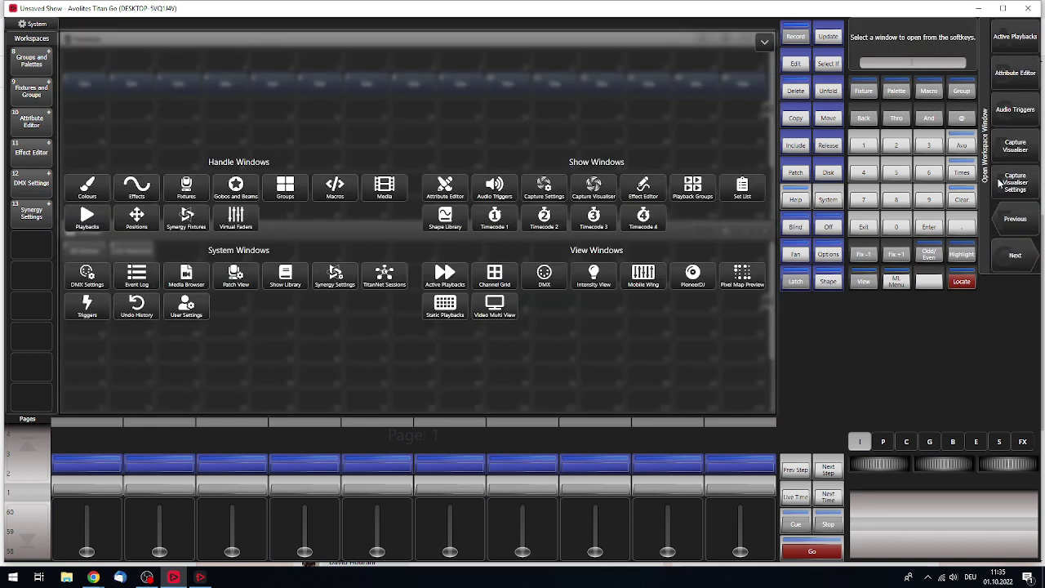
left_click(1014, 146)
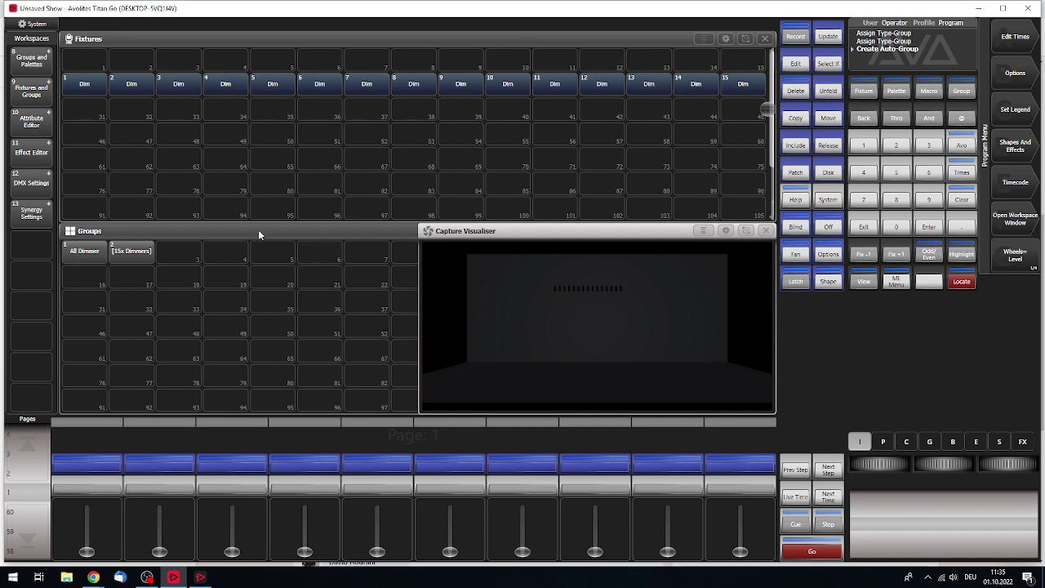
Save all 15 dimmers as a new group named Dim and clear the programmer
left_click(85, 253)
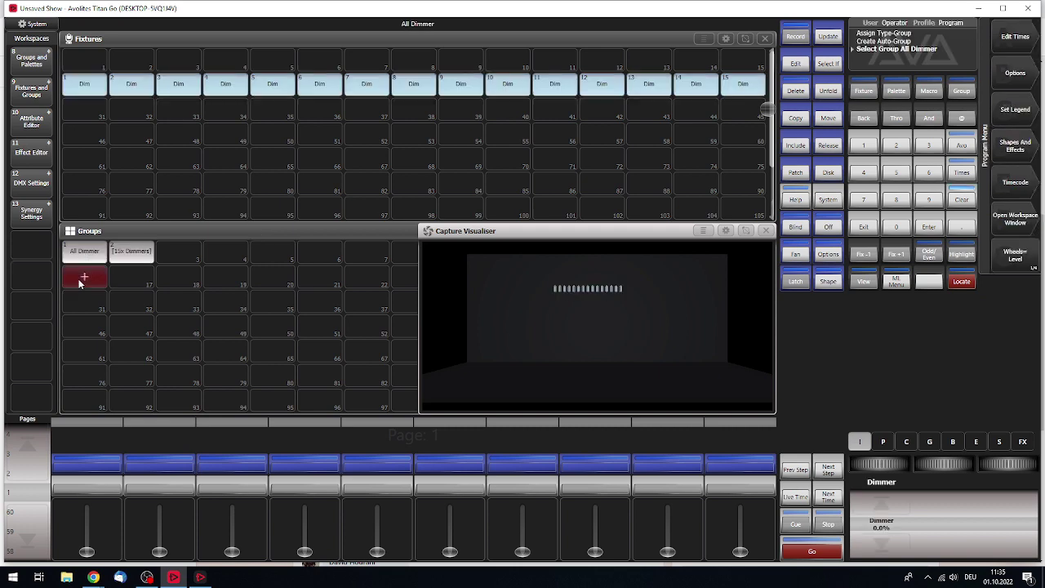
left_click(79, 278)
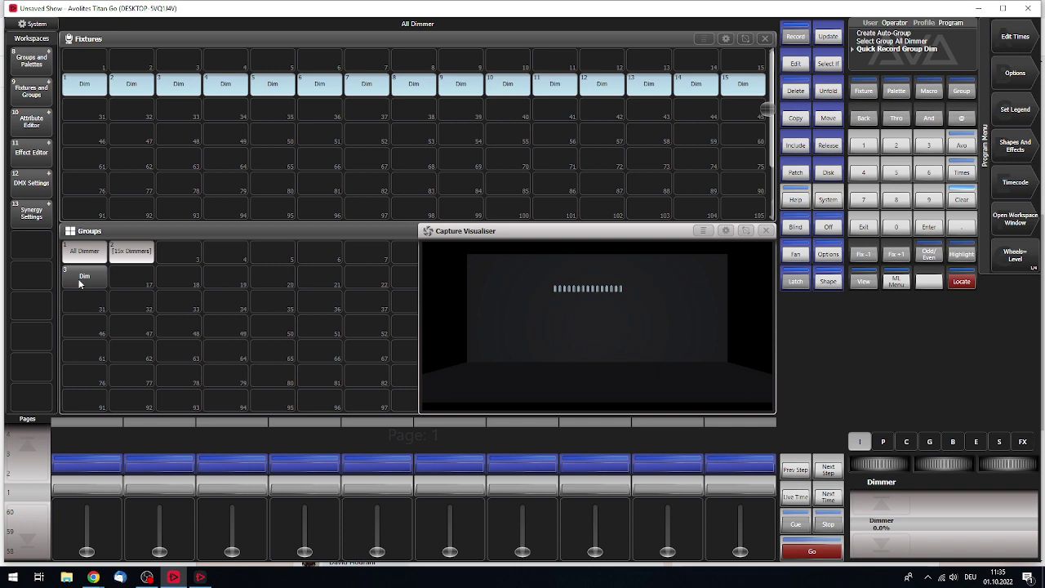
key("ctrl+BackSpace")
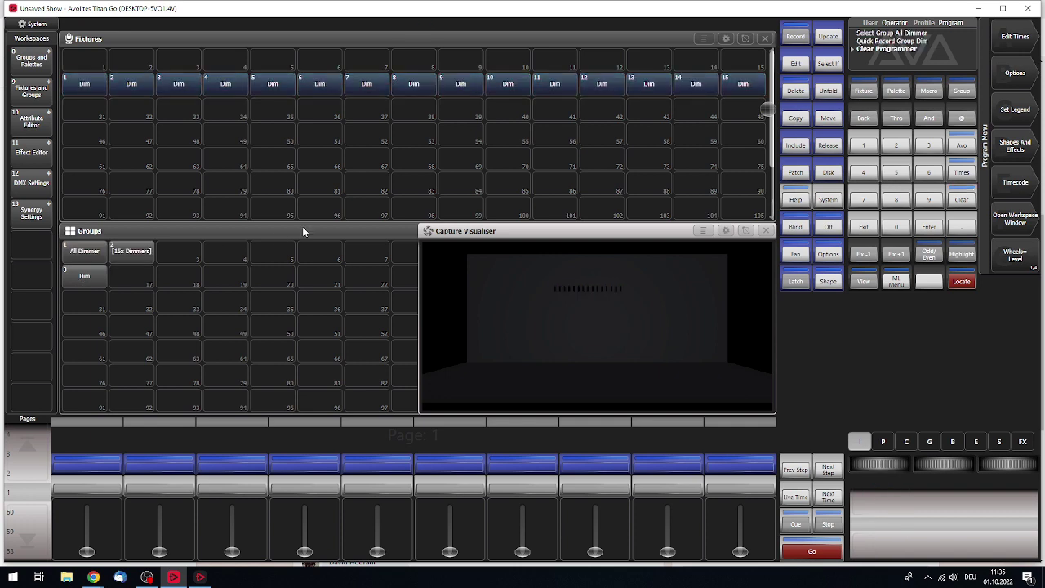
Record the Dim group at 100% as Cue 1 on playback 1, then clear
left_click(92, 275)
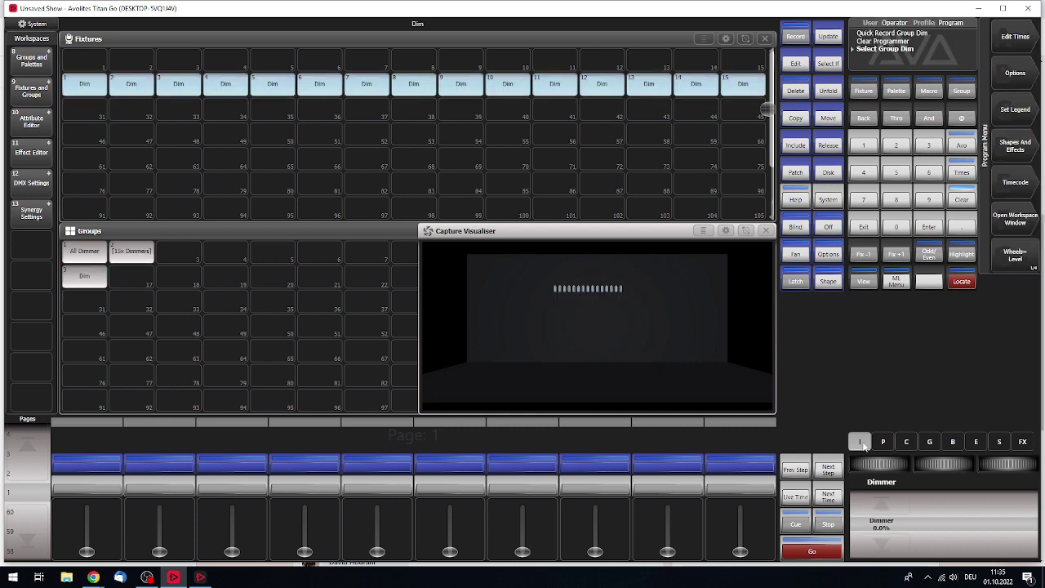
left_click_drag(876, 509, 879, 502)
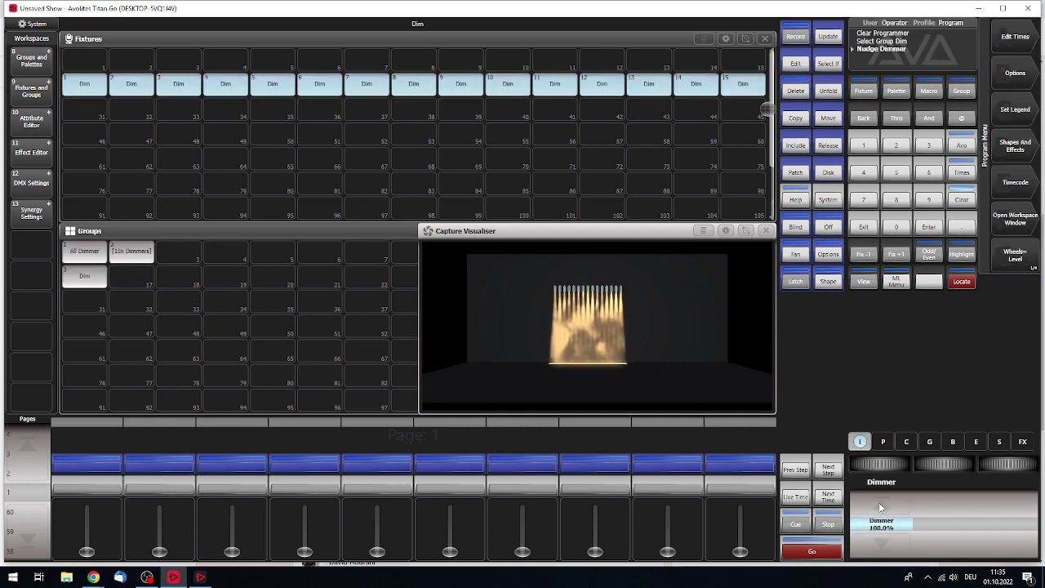
left_click(795, 36)
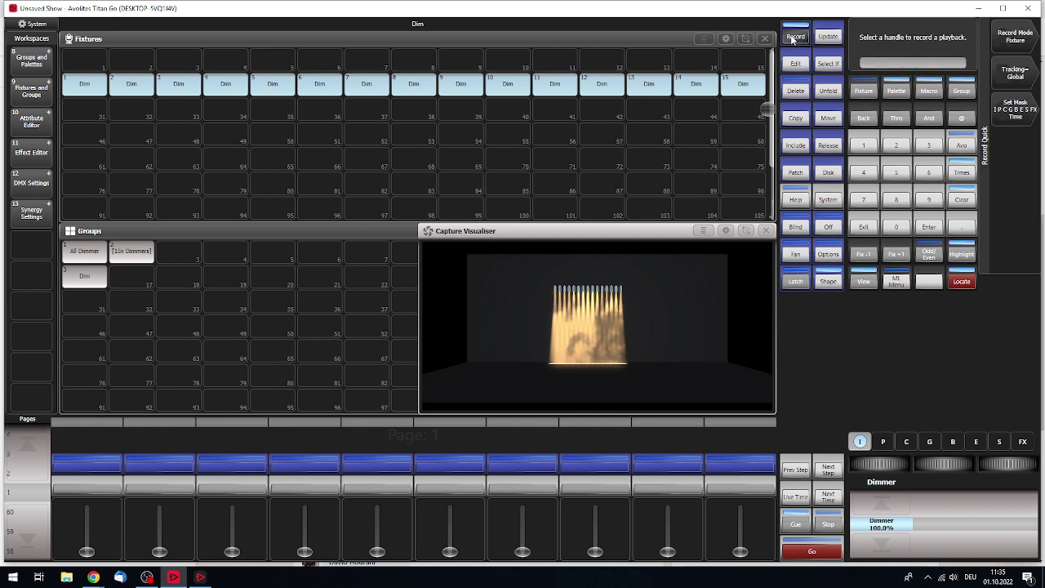
left_click(80, 458)
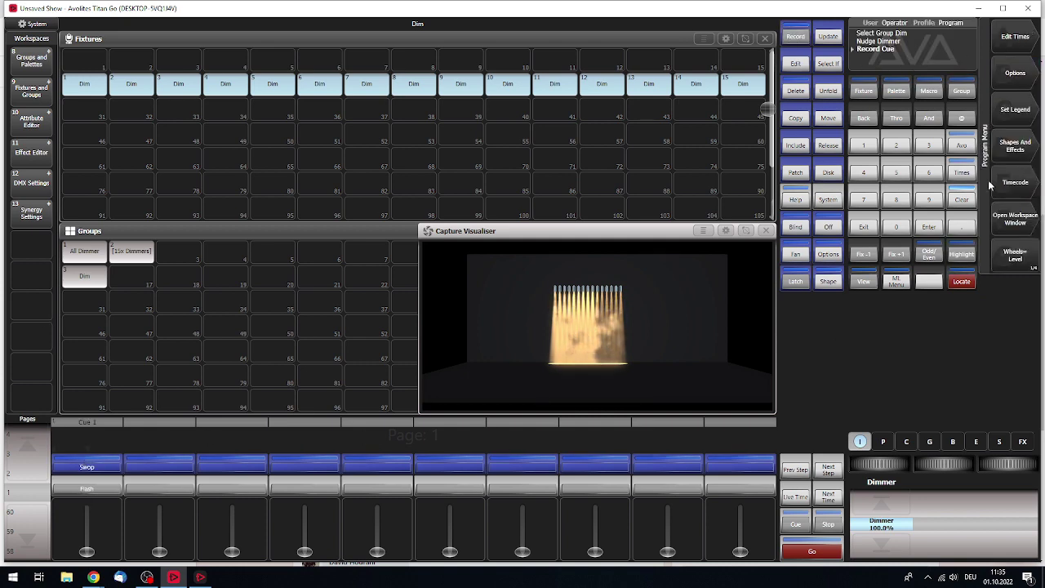
left_click(963, 200)
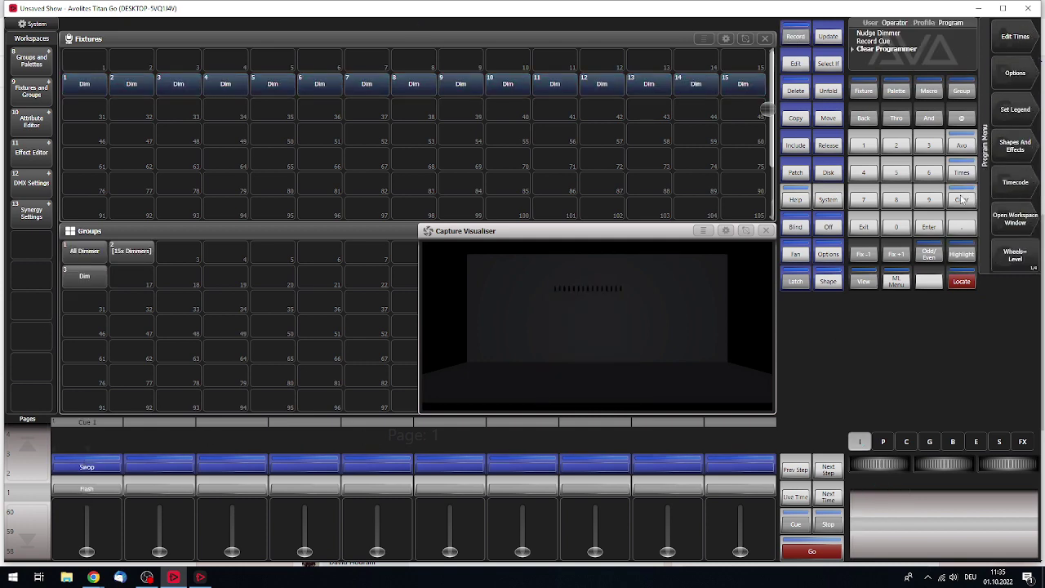
Check the Dim group's Pixel Mapper layout of 15 fixtures in a row, then start a new effect
left_click(867, 228)
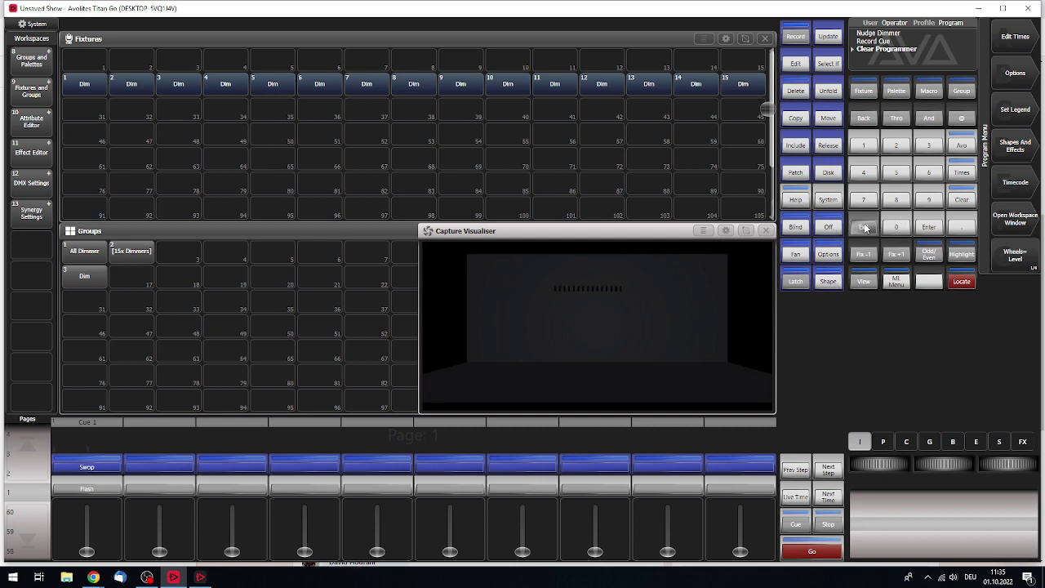
left_click(1025, 147)
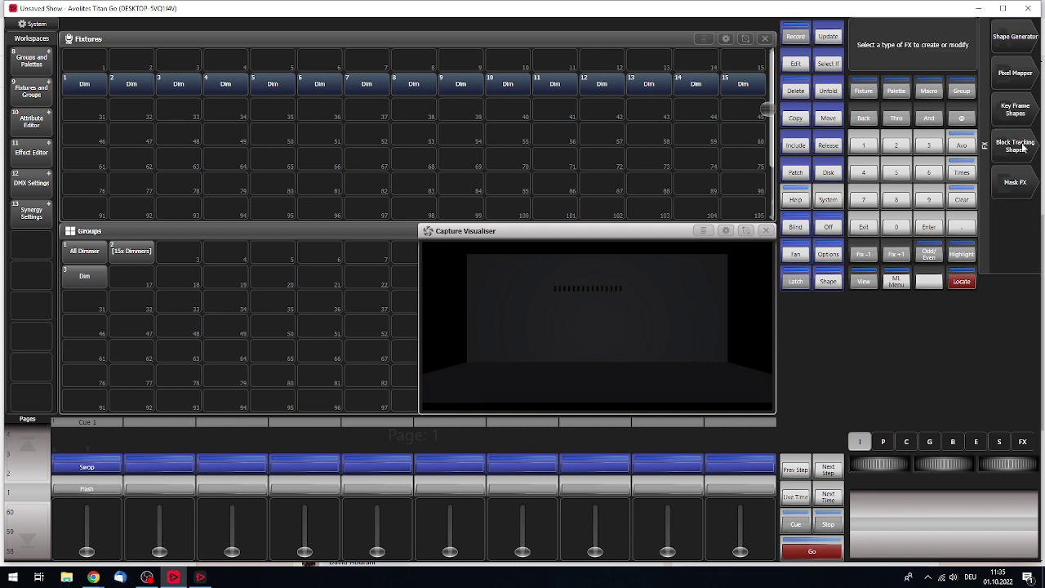
left_click(1018, 76)
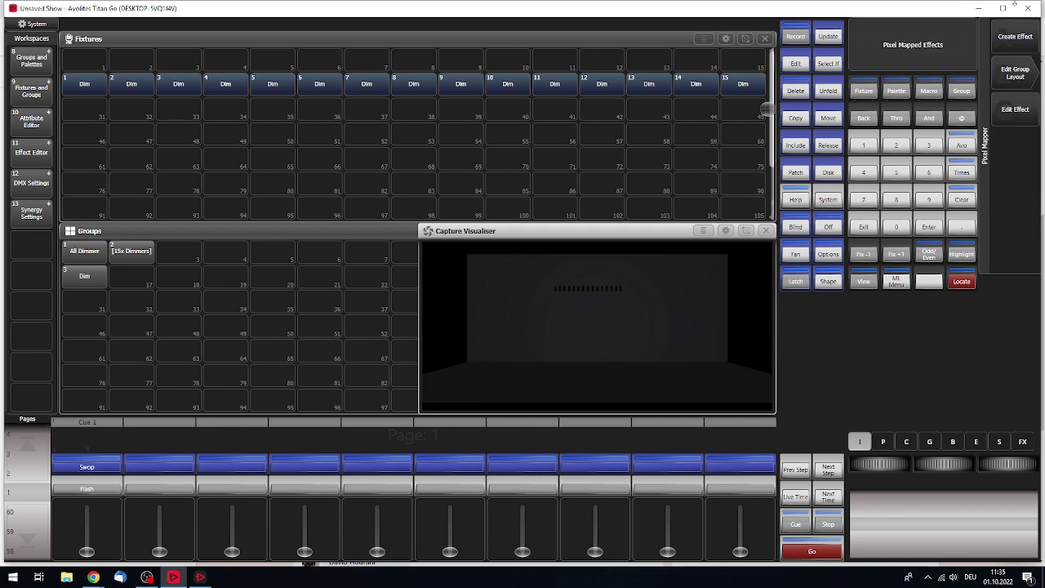
left_click(1018, 76)
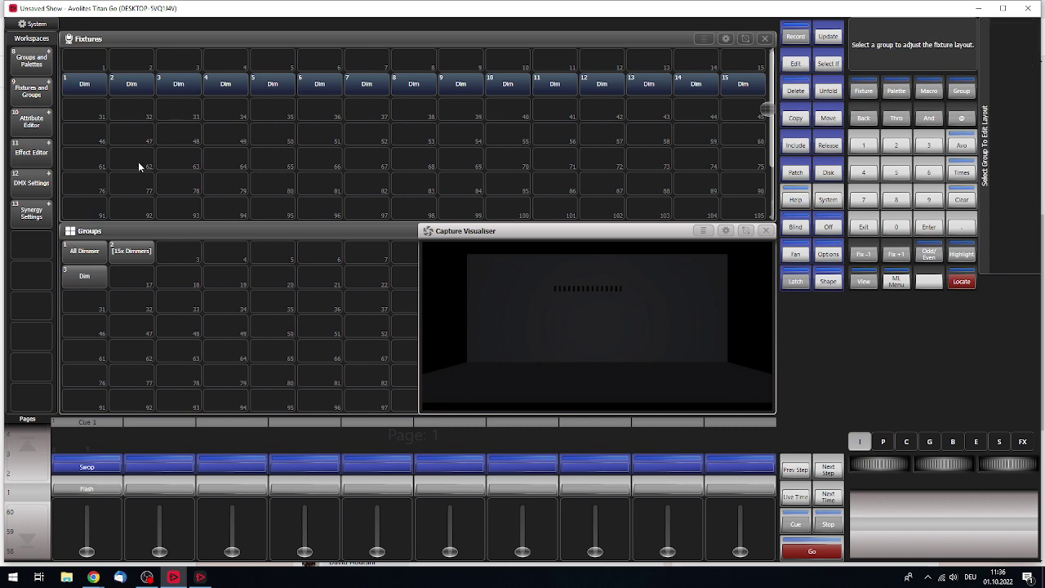
left_click(75, 282)
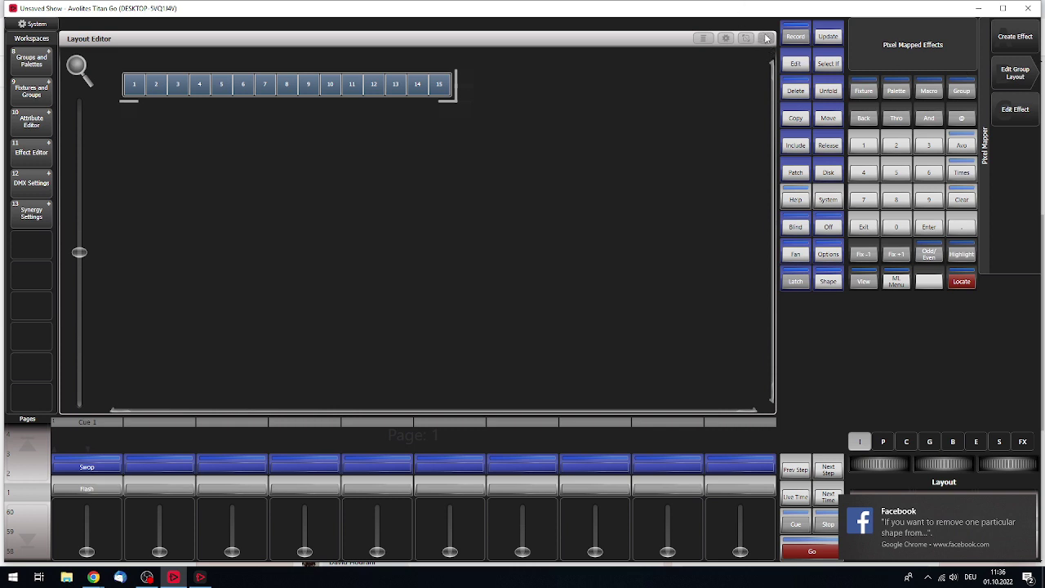
left_click(1014, 43)
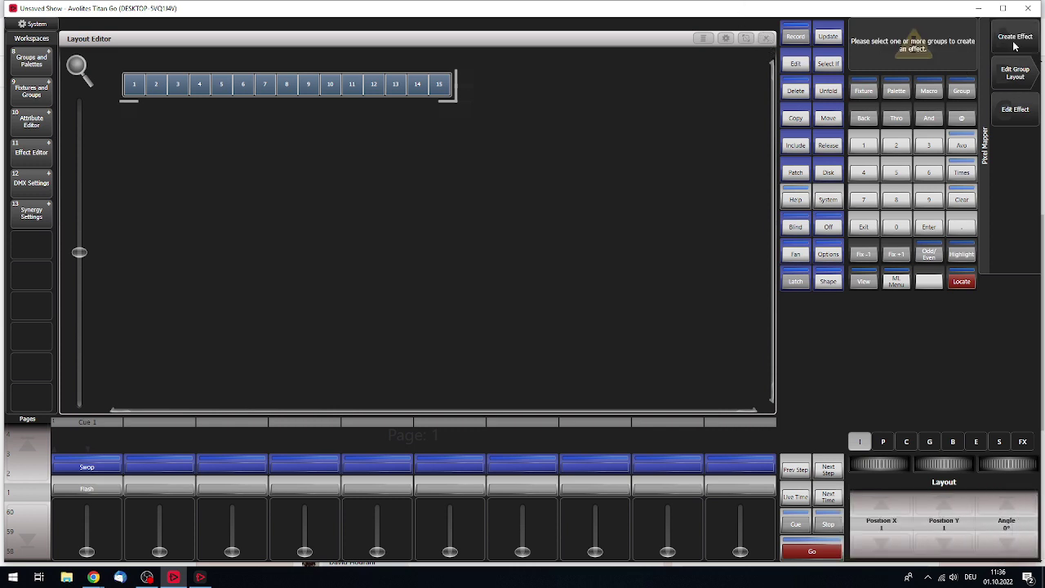
Select the 15 Dim fixtures, dock the Effect Editor, and add a rectangle Block to Layer 1
left_click(765, 39)
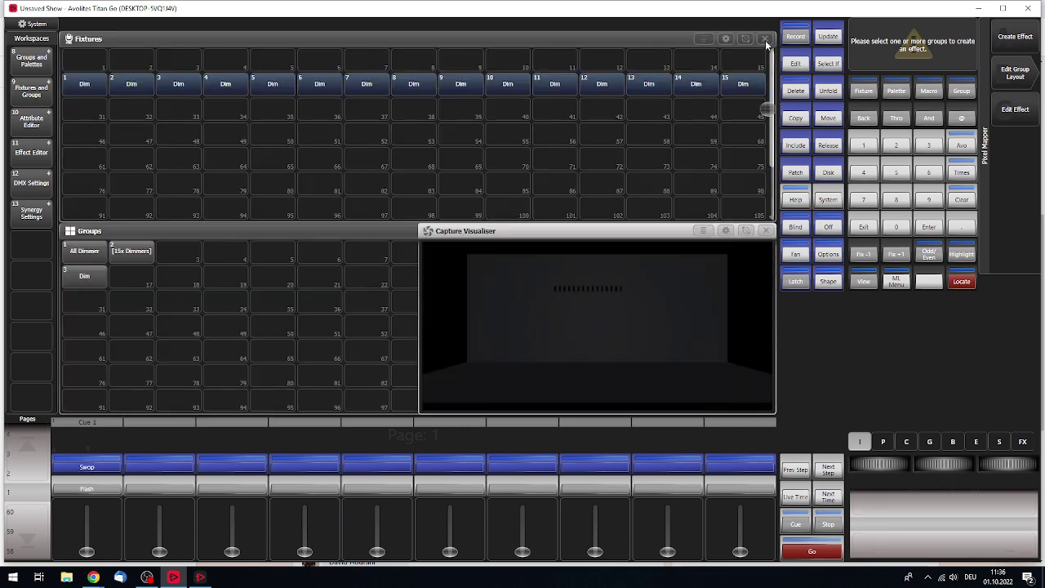
left_click(88, 281)
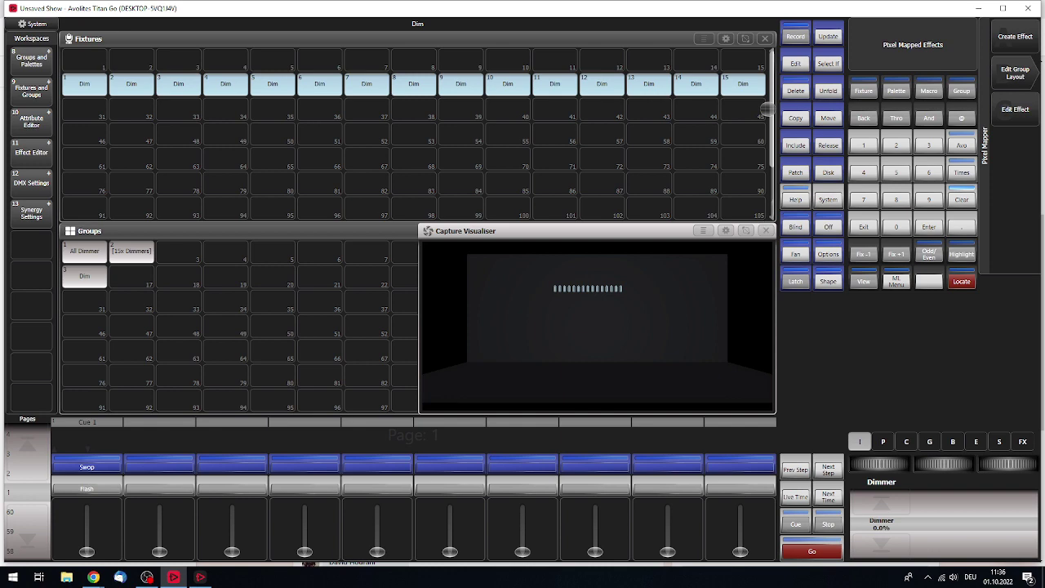
left_click(1016, 38)
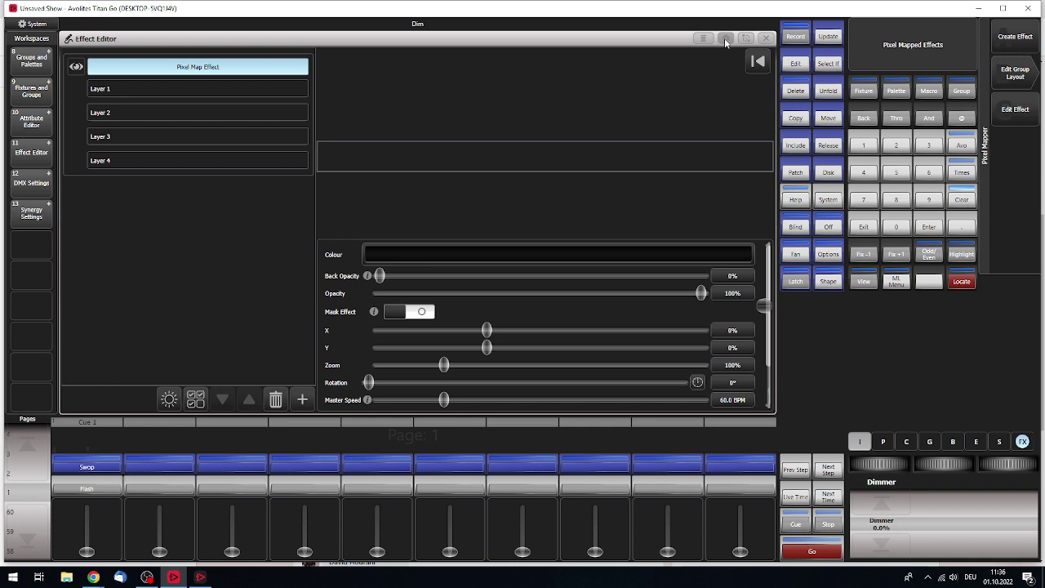
left_click(725, 38)
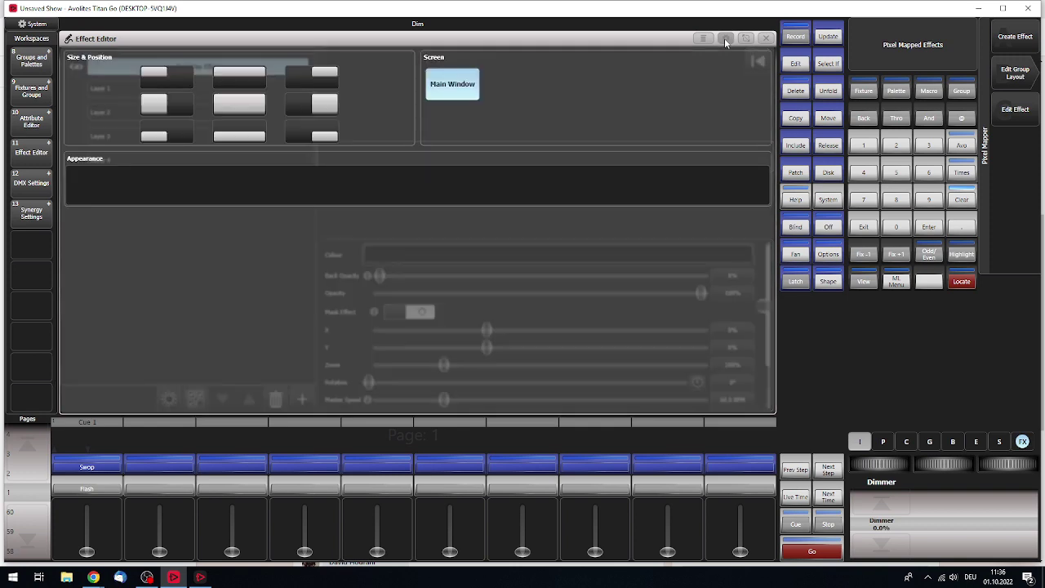
left_click(233, 81)
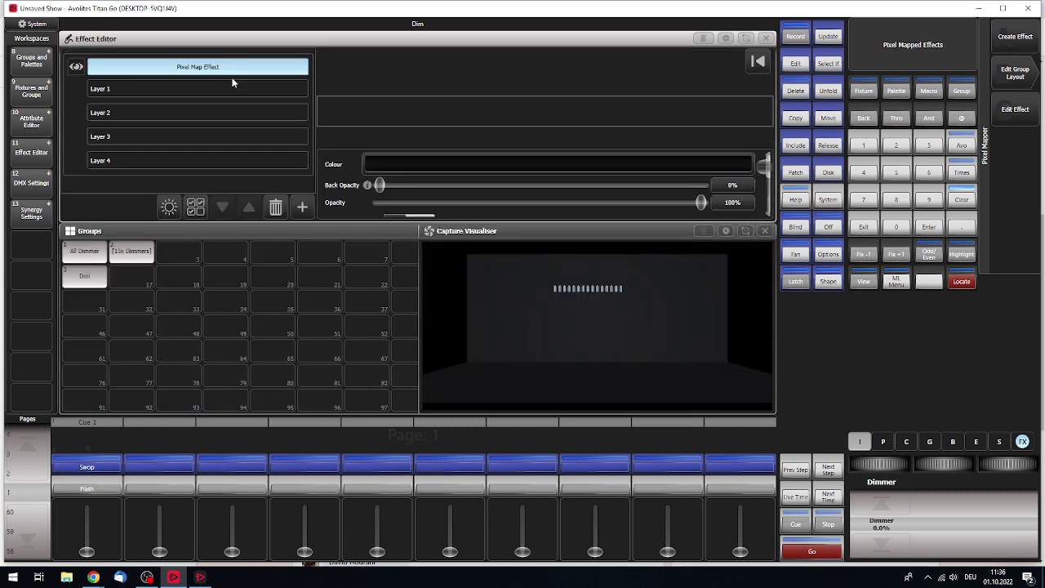
left_click(301, 206)
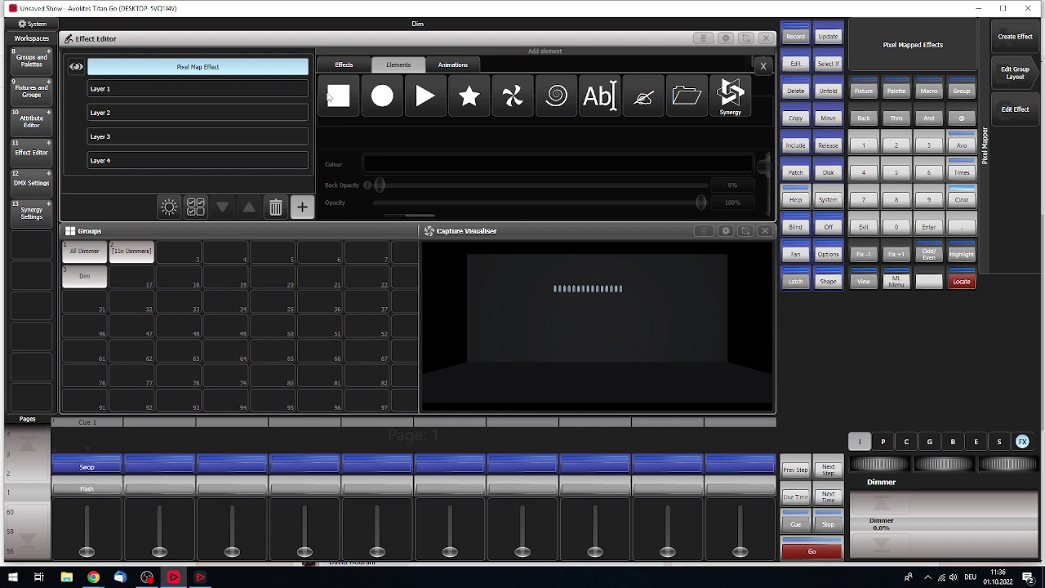
left_click(335, 96)
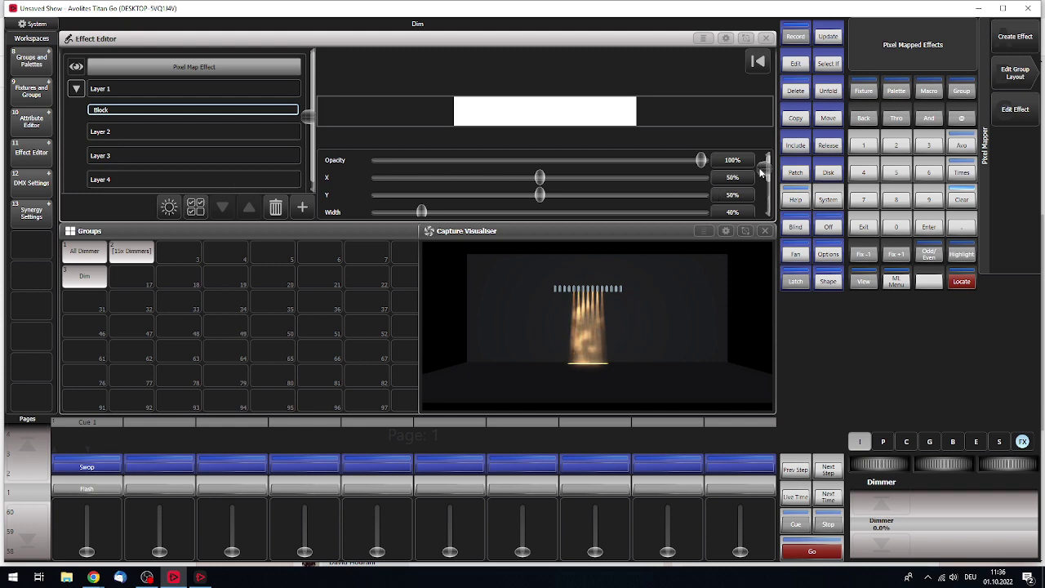
Narrow the Block to 11% width, keeping it at X 50%, Y 50%, Height 40%
scroll(764, 176, "down", 1)
left_click_drag(765, 175, 765, 182)
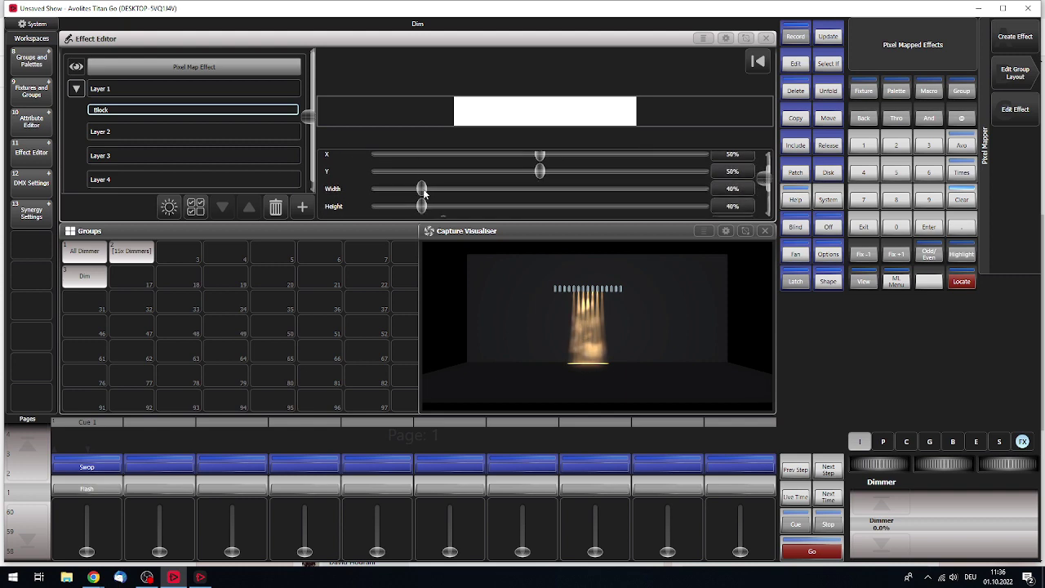
left_click_drag(423, 188, 393, 189)
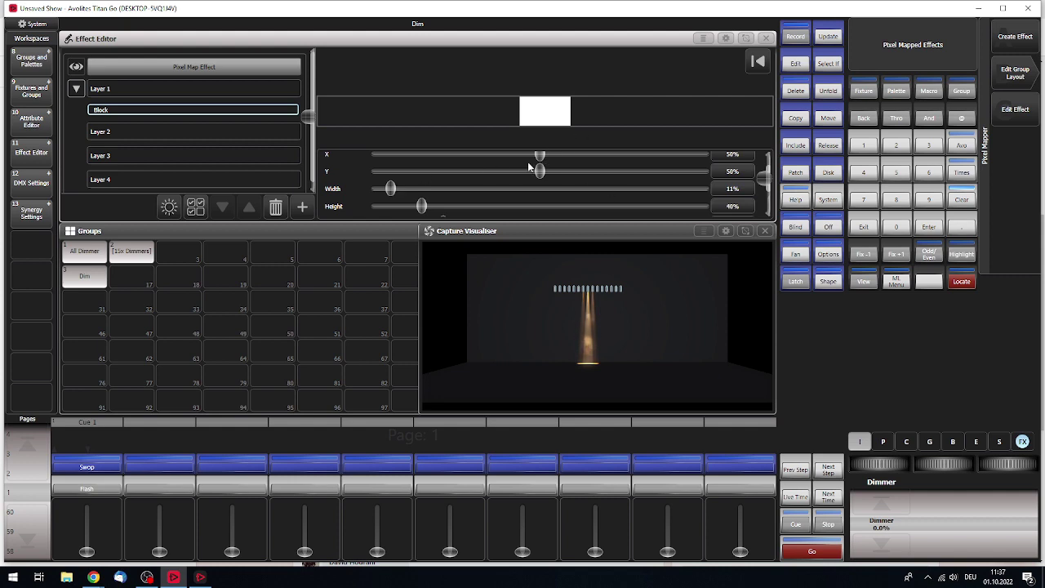
mouse_move(540, 155)
left_mouse_down()
mouse_move(500, 167)
mouse_move(408, 163)
mouse_move(559, 175)
mouse_move(605, 166)
mouse_move(540, 162)
left_mouse_up()
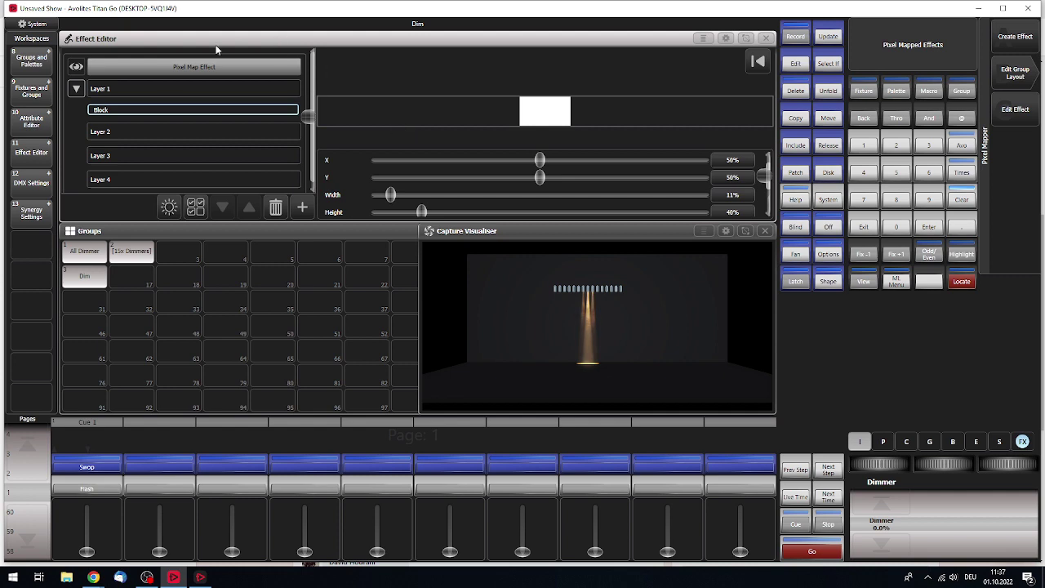
Switch on Use Master for effect Layer 1 and start recording it to a playback
left_click(117, 90)
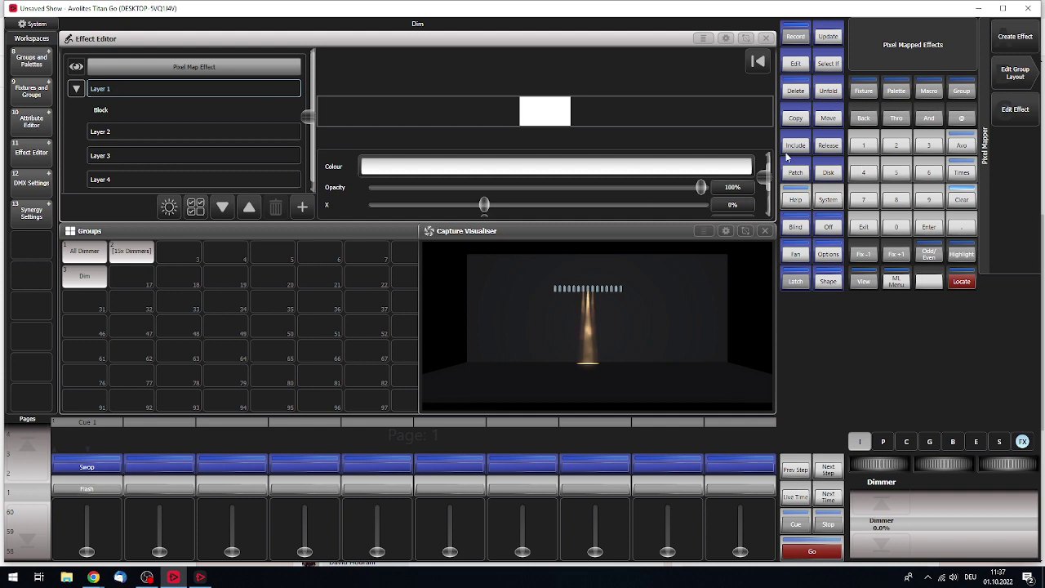
left_click_drag(767, 181, 780, 152)
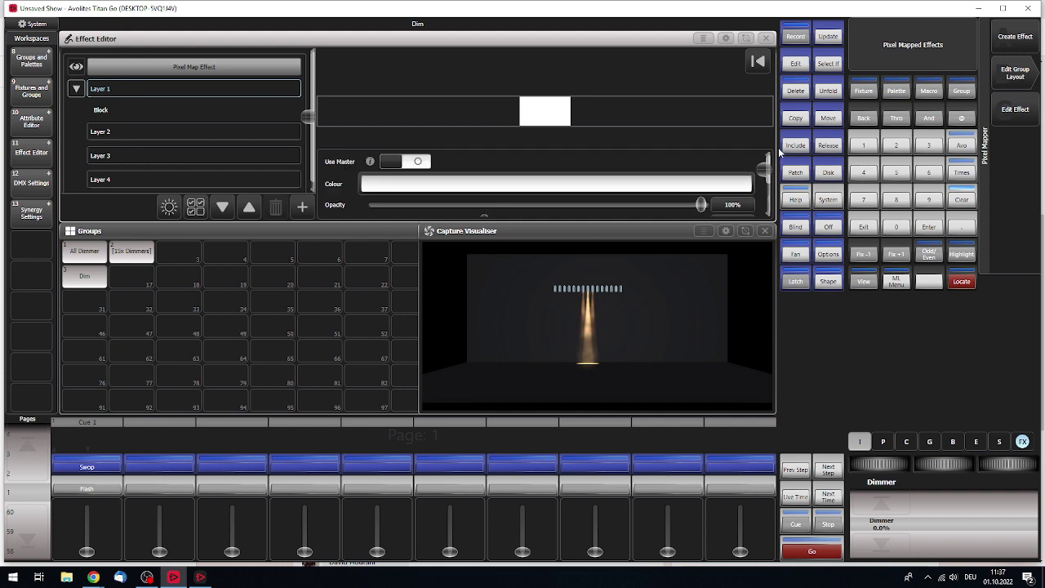
left_click(419, 162)
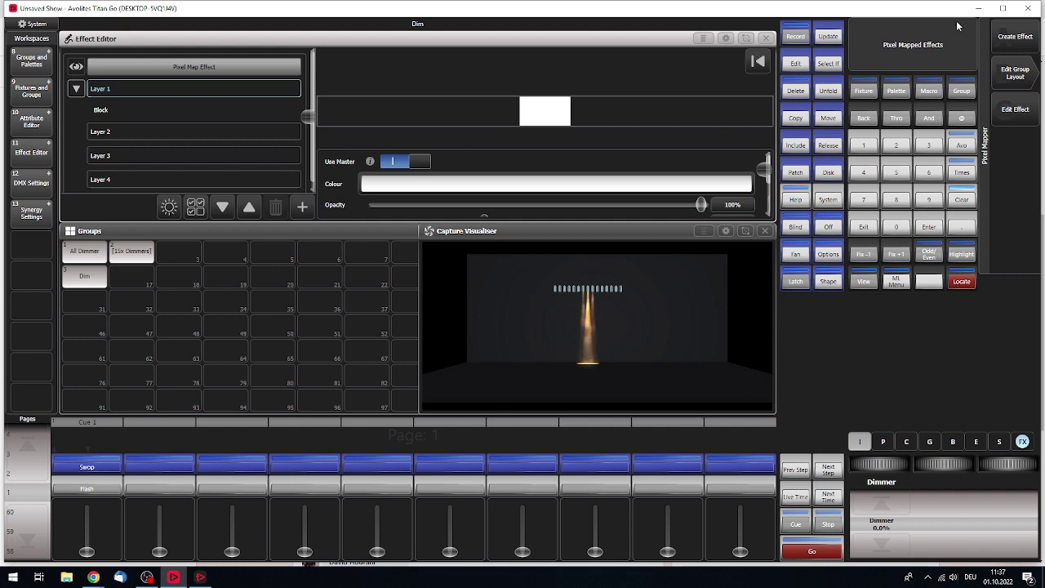
left_click(797, 37)
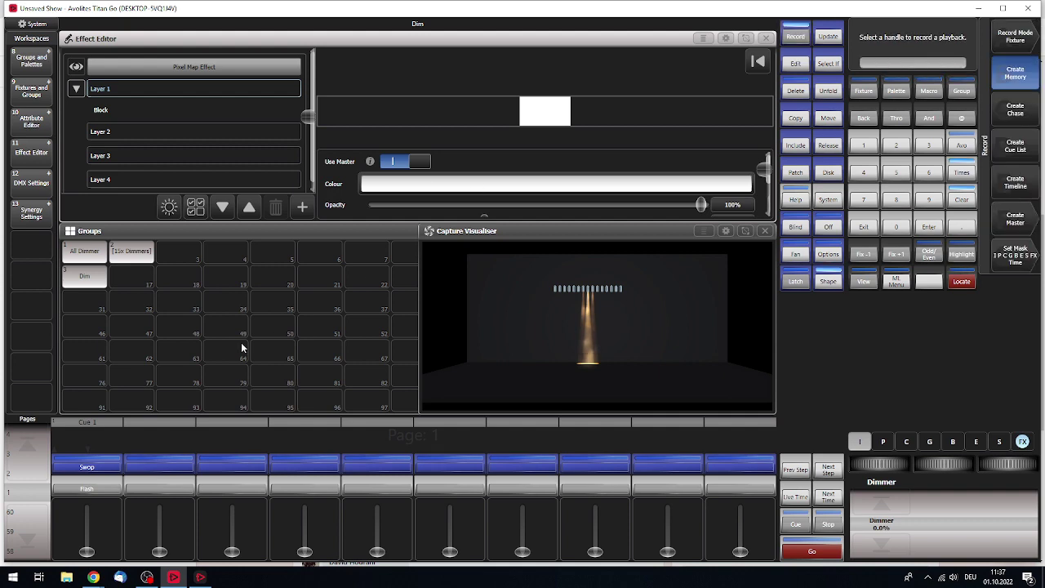
Store the effect as Cue 2 on playback 2, clear the programmer, and raise fader 2 to full
left_click(165, 463)
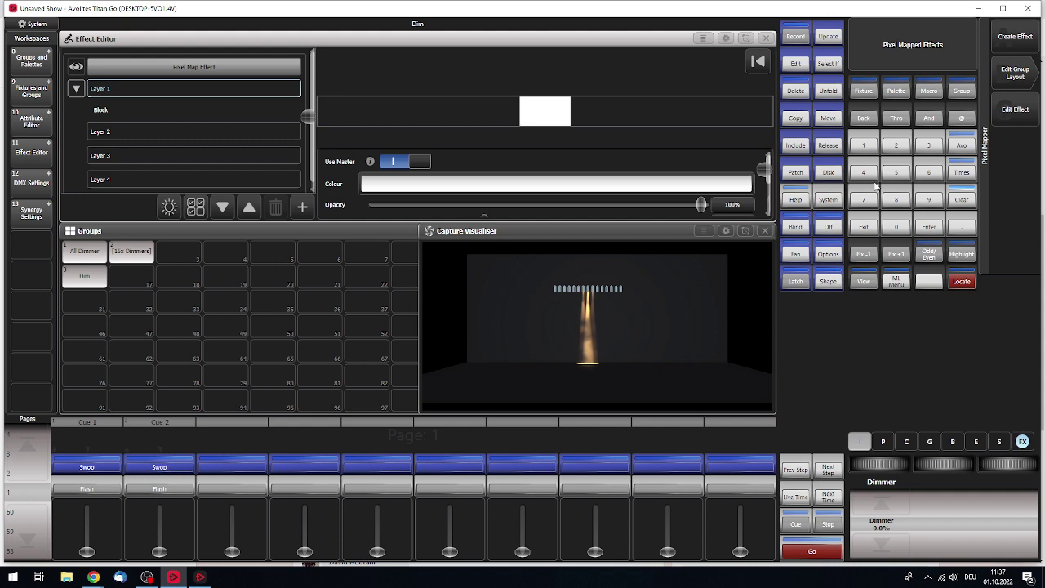
left_click(969, 200)
left_click(969, 200)
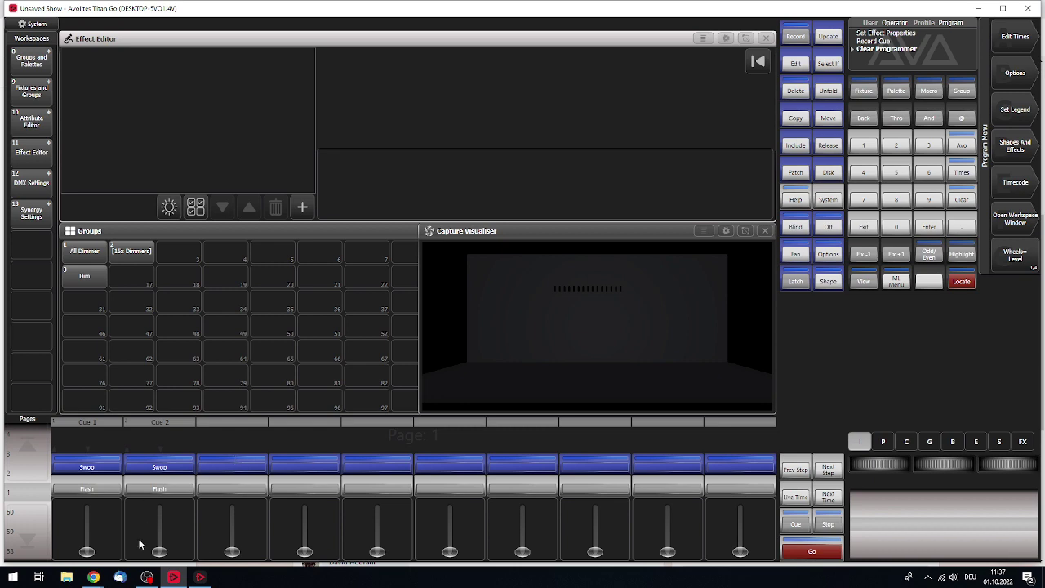
left_click_drag(160, 553, 173, 484)
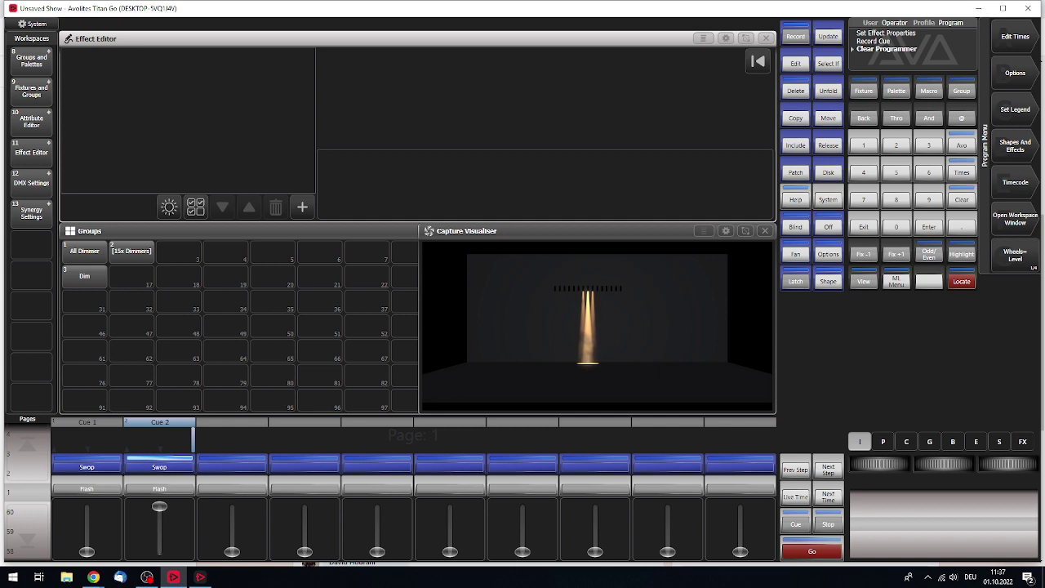
Create a Pixel Mapper master for Layer 1, stored as FX Layer 1 in an empty Groups cell
left_click(796, 36)
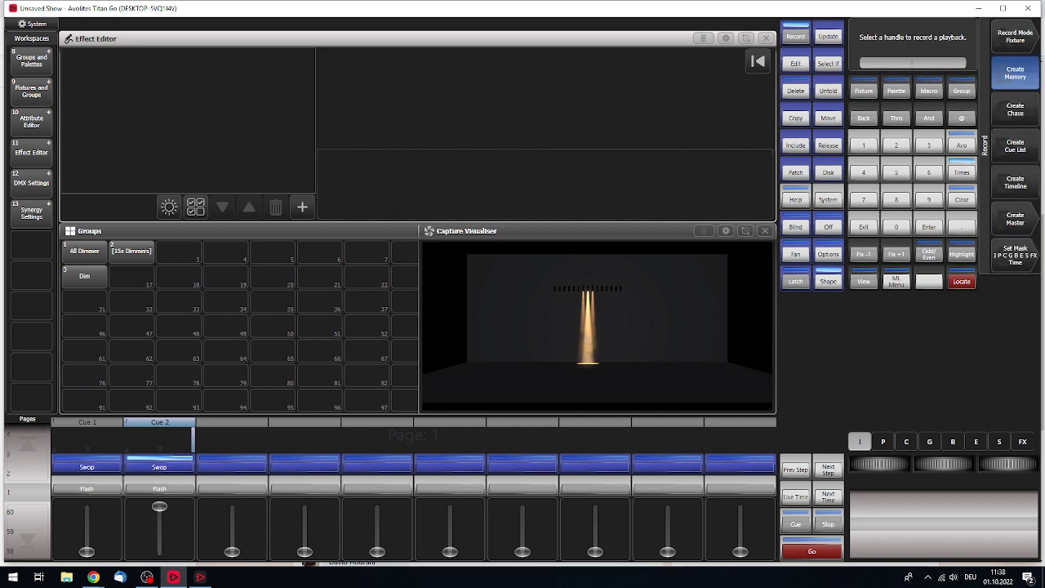
left_click(1017, 220)
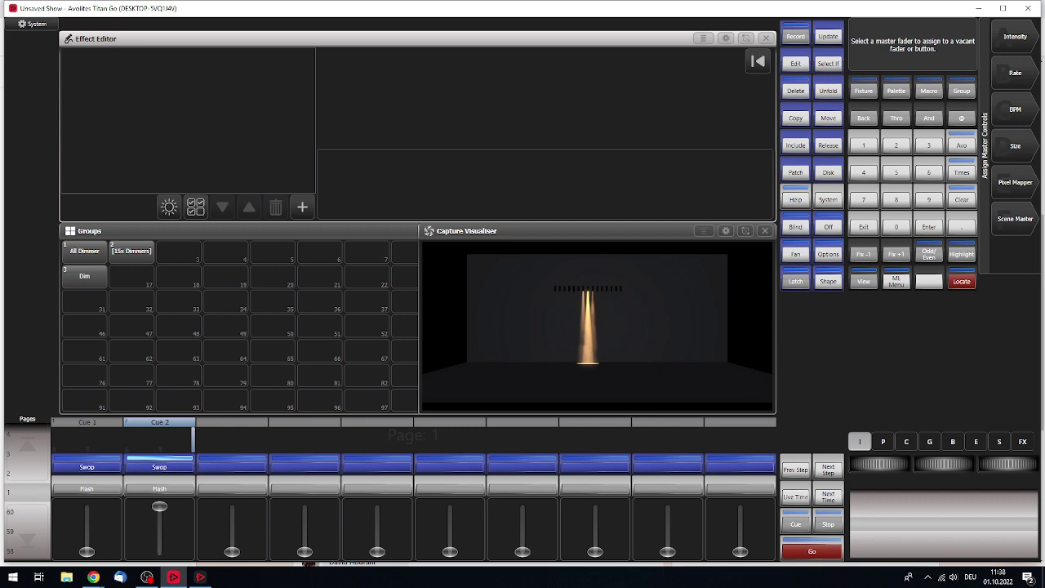
left_click(1021, 184)
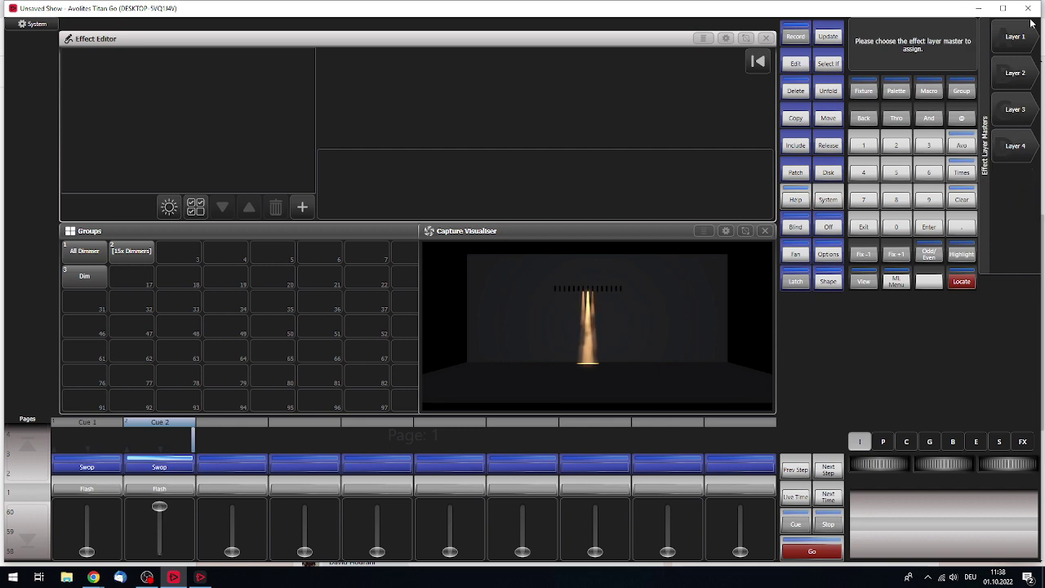
left_click(1014, 42)
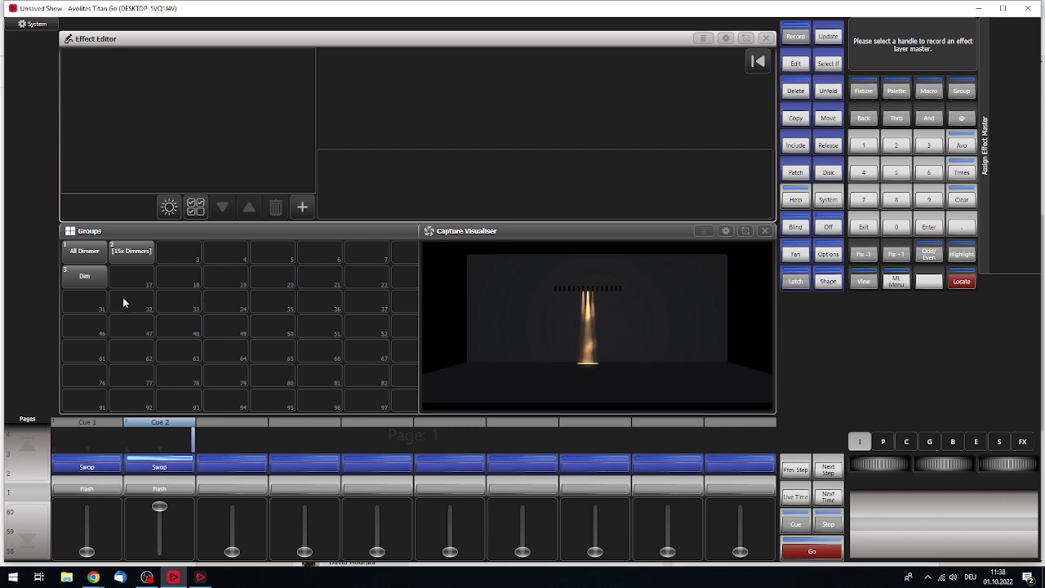
left_click(229, 278)
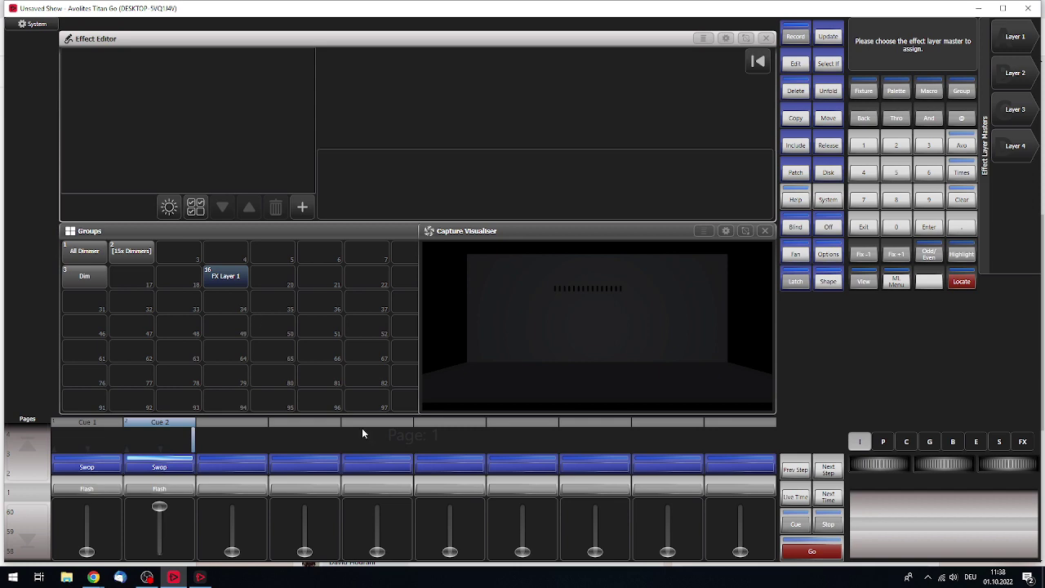
Select the FX Layer 1 master and set its opacity to 100%
key("Escape")
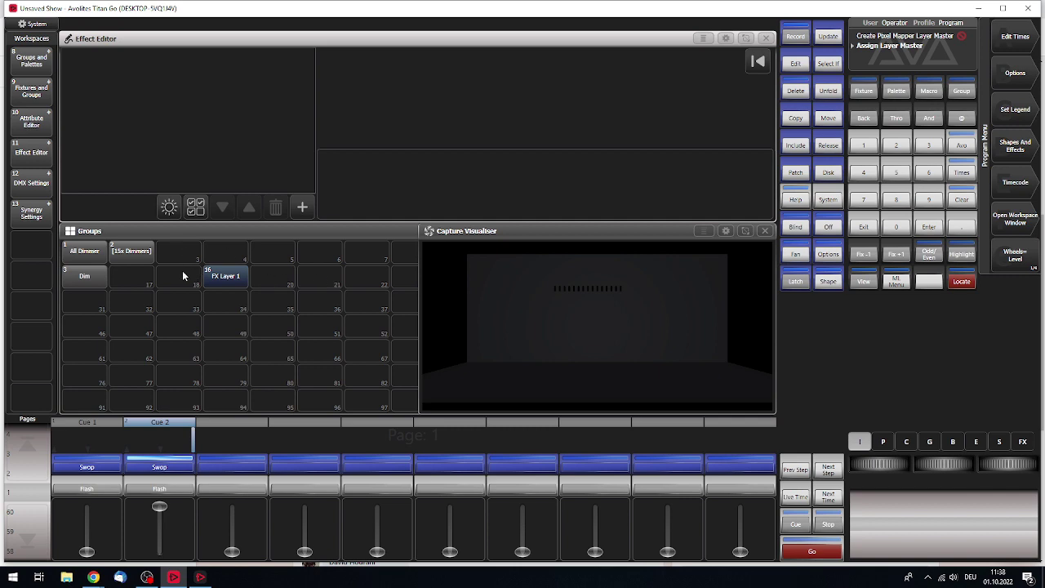
left_click(235, 275)
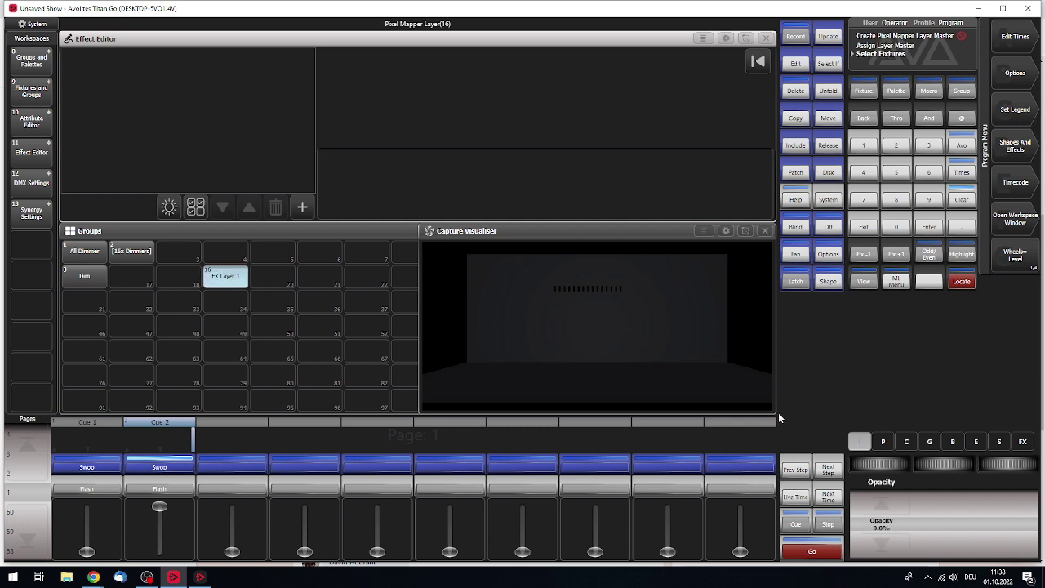
left_click(879, 506)
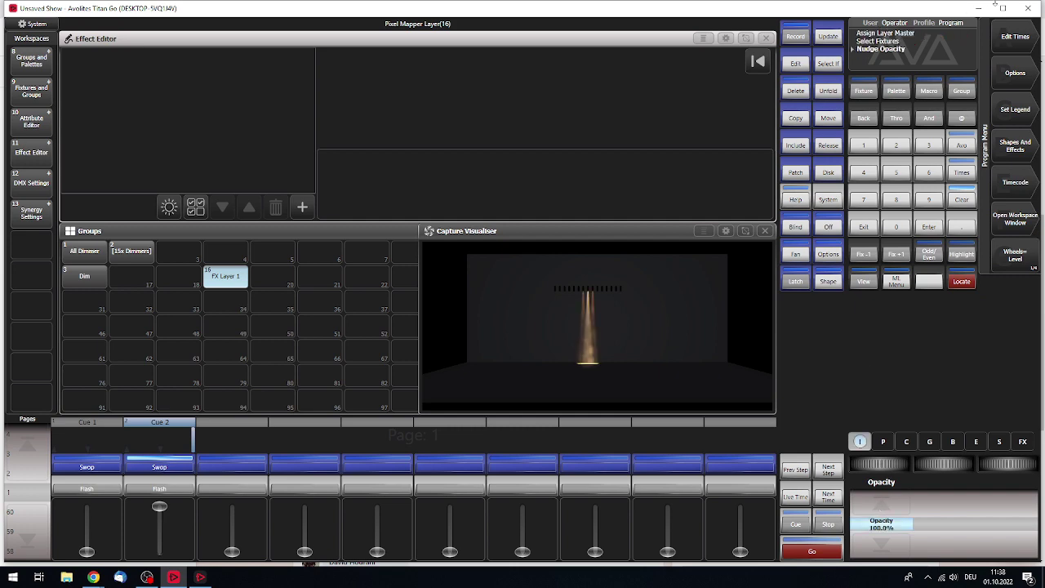
Record it in Channel mode as Cue 3 on playback 3, then clear the programmer
left_click(796, 37)
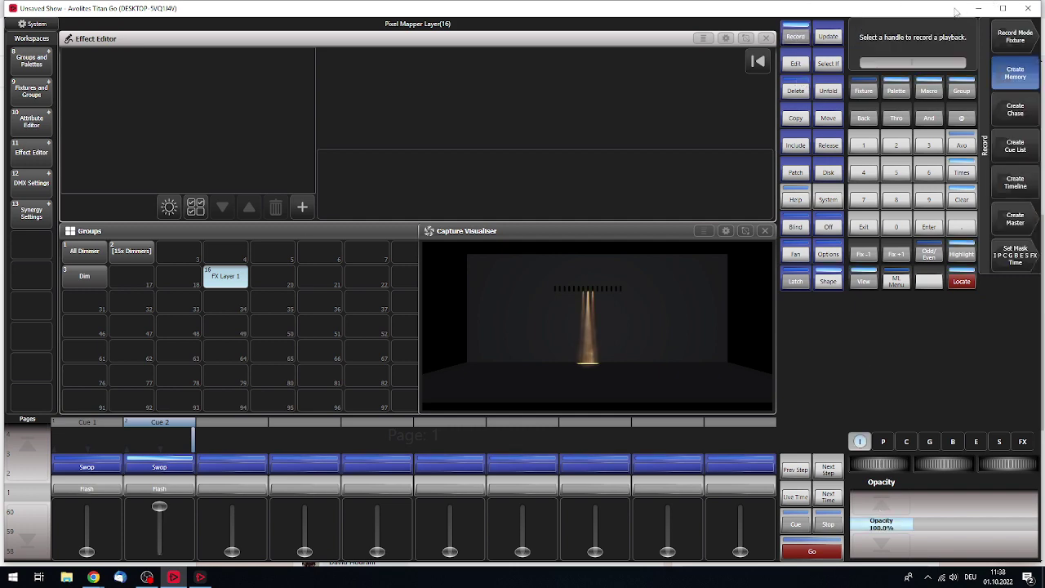
left_click(1017, 37)
left_click(1016, 37)
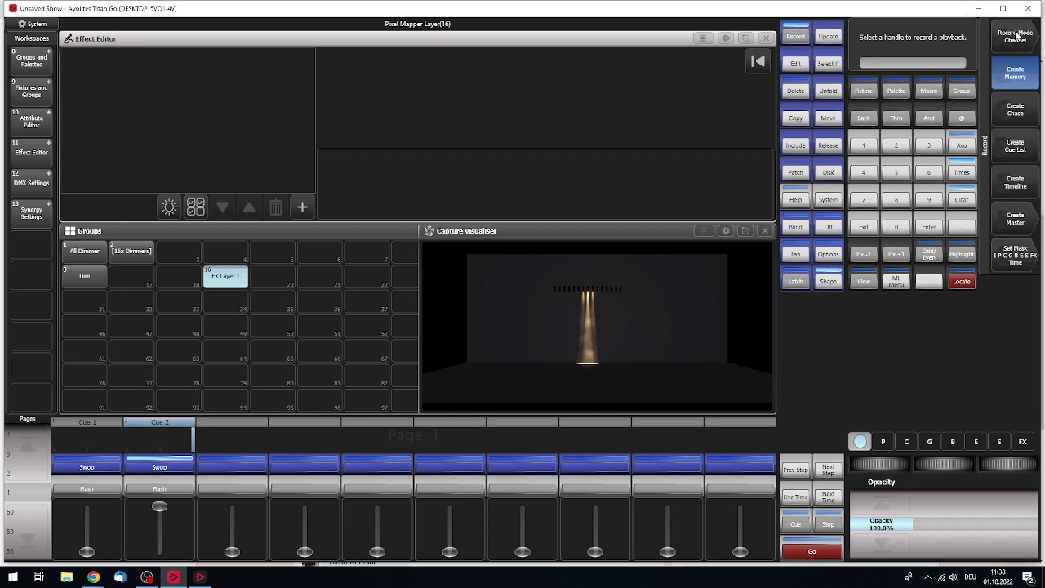
left_click(242, 466)
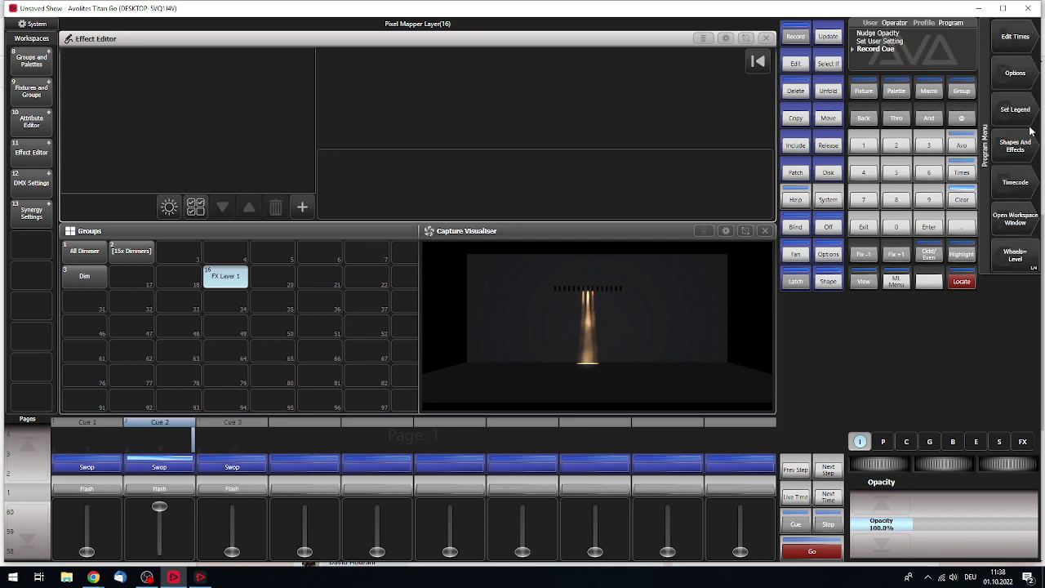
left_click(961, 201)
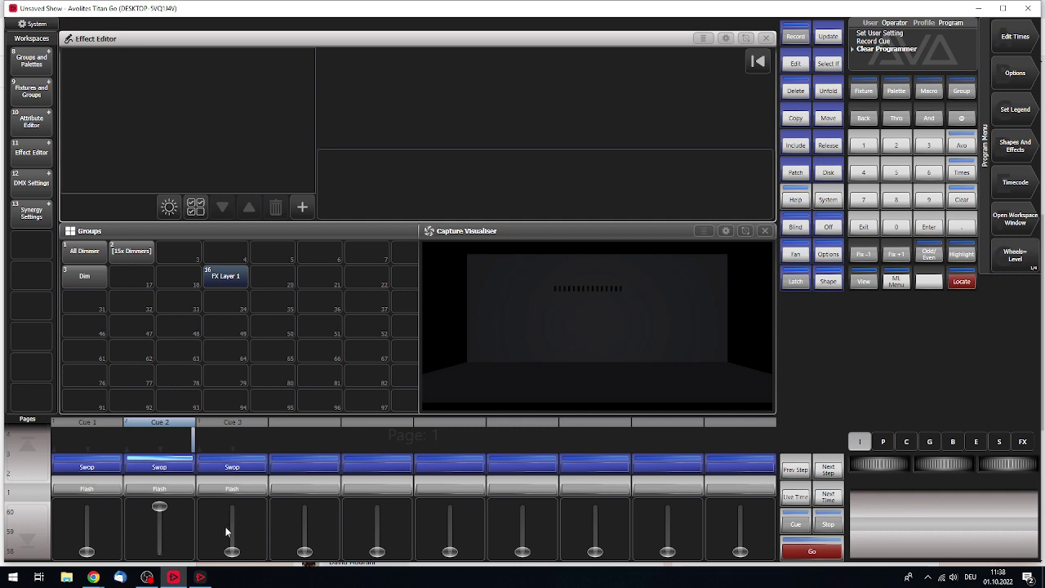
left_click_drag(231, 552, 225, 523)
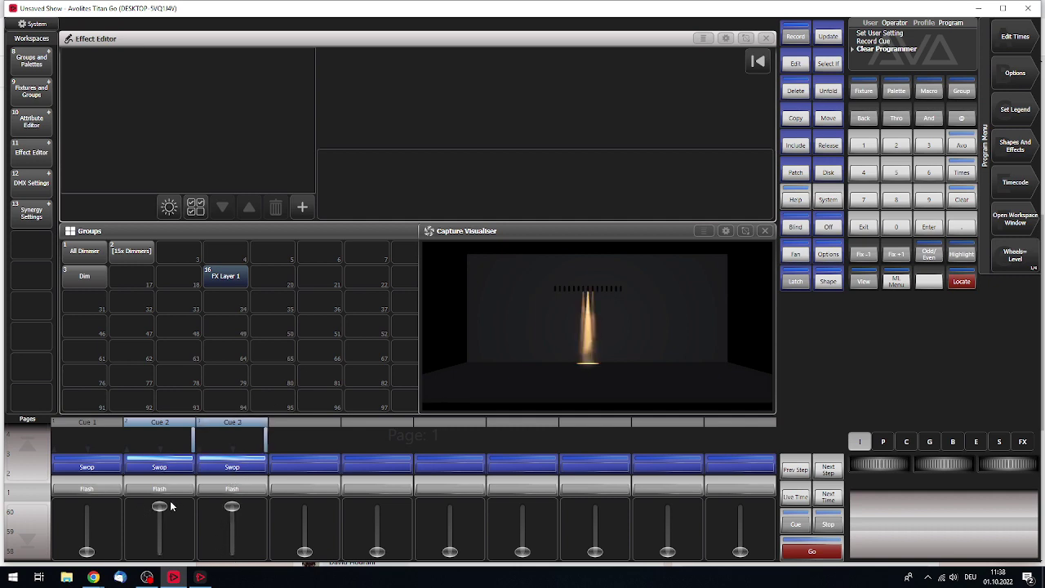
mouse_move(161, 511)
left_mouse_down()
mouse_move(159, 549)
mouse_move(160, 507)
left_mouse_up()
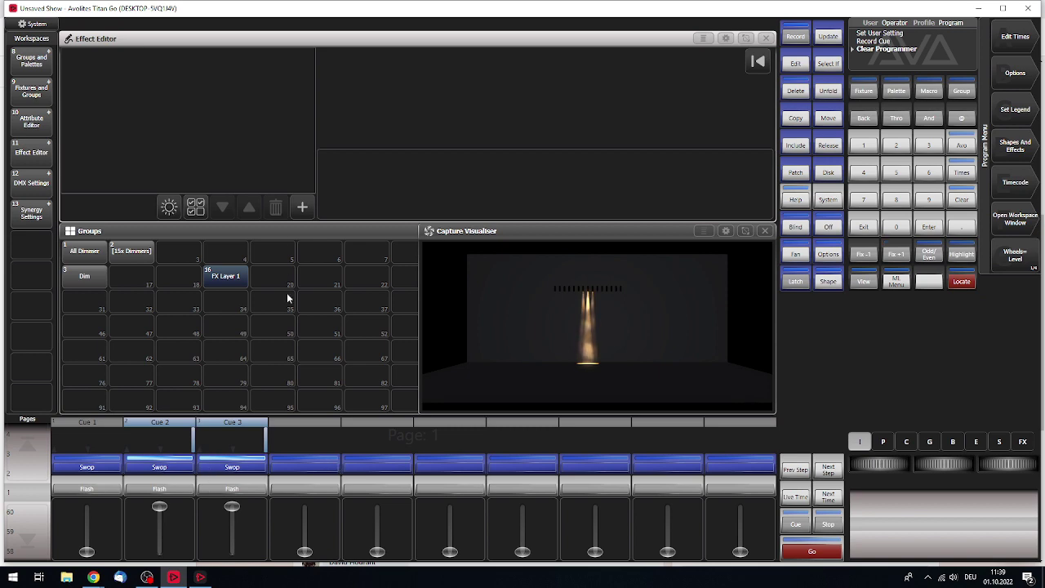
Select the FX Layer 1 group and set its pixel-mapper X position to 20
left_click(227, 277)
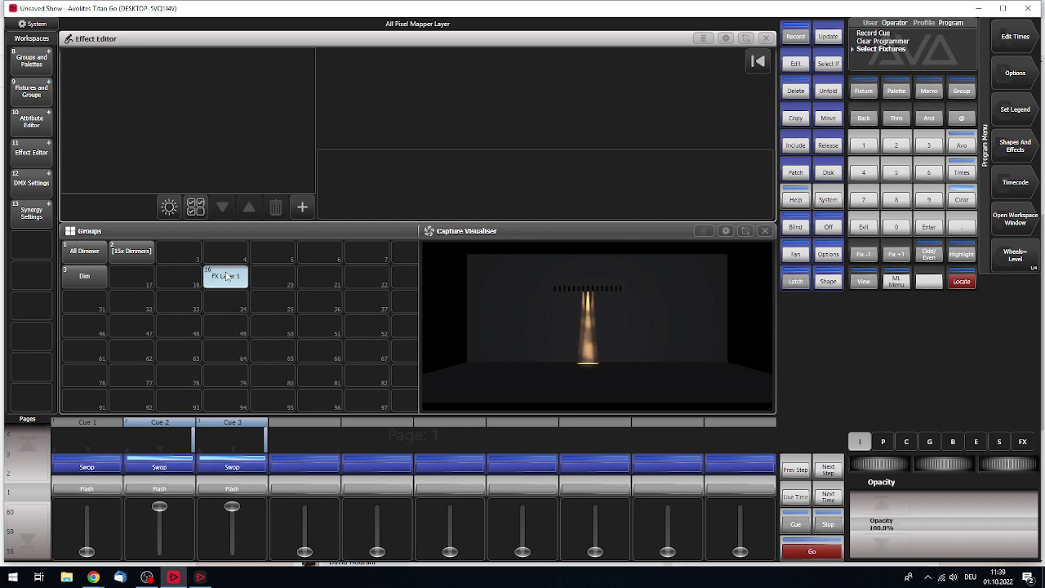
left_click(885, 442)
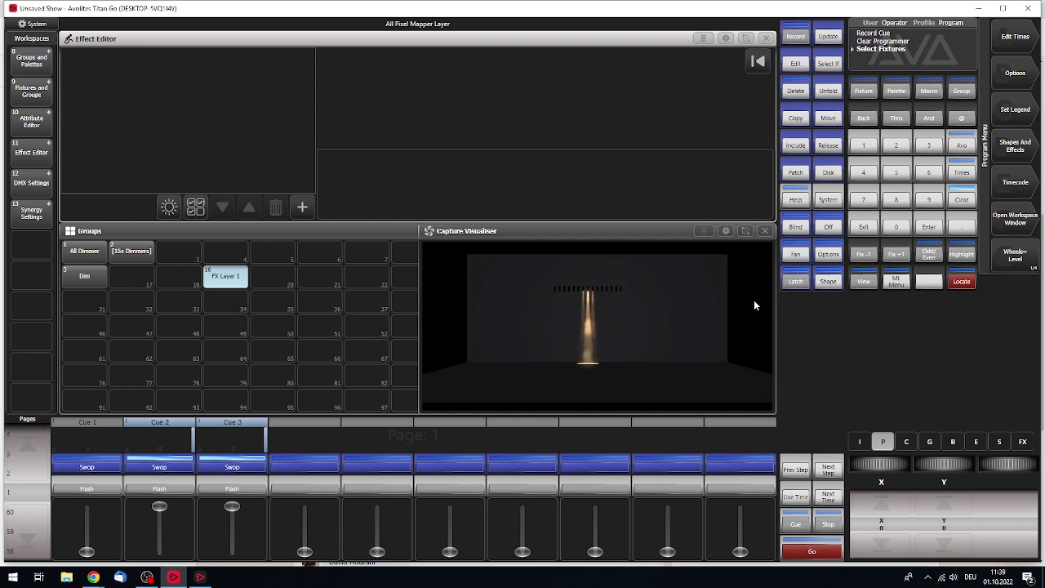
left_click(883, 523)
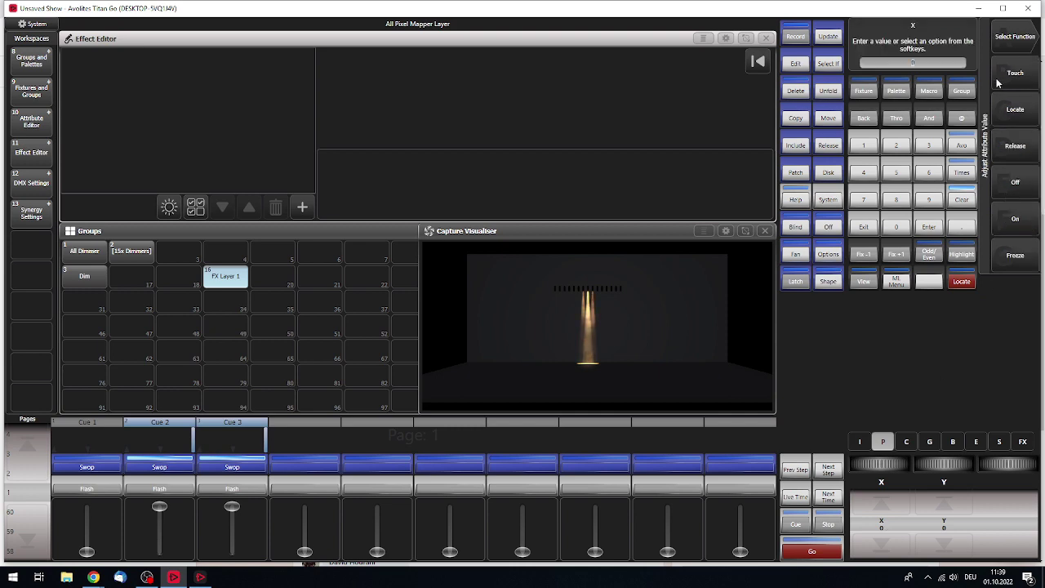
type("20")
key("Return")
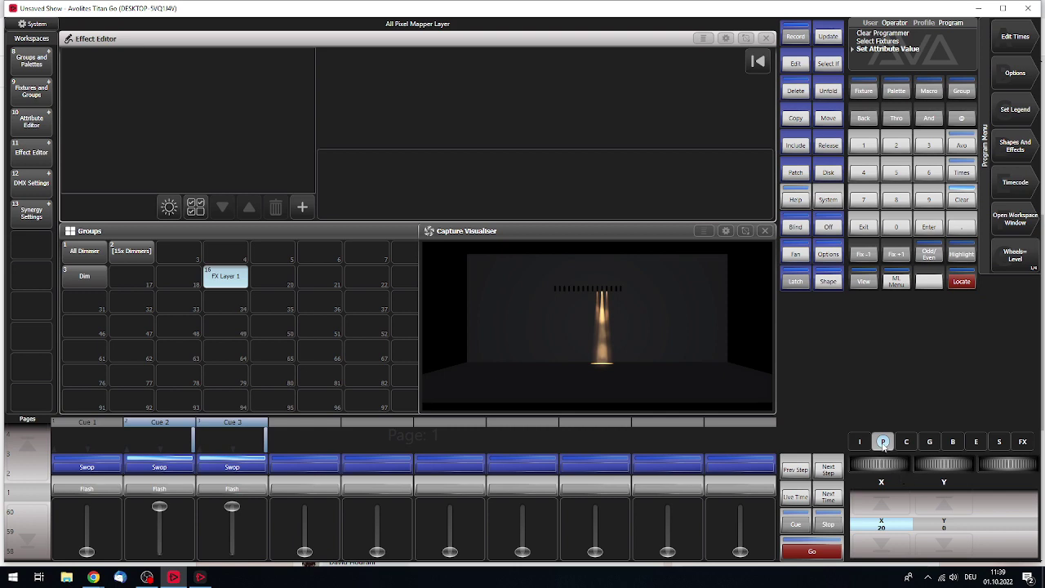
Roll the X wheel to sweep the position, leaving it at 71
scroll(880, 463, "up", 4)
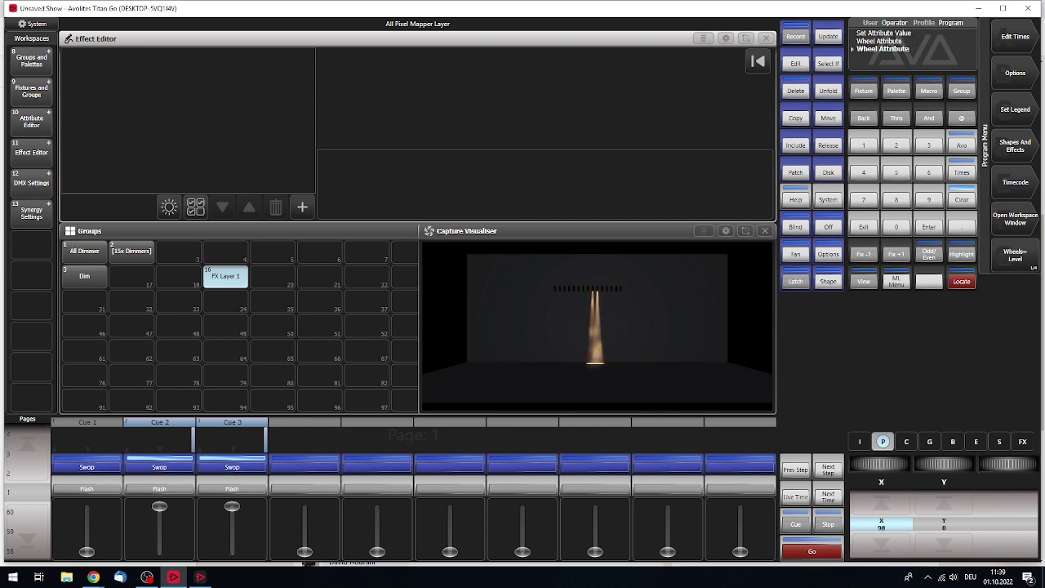
scroll(880, 463, "up", 10)
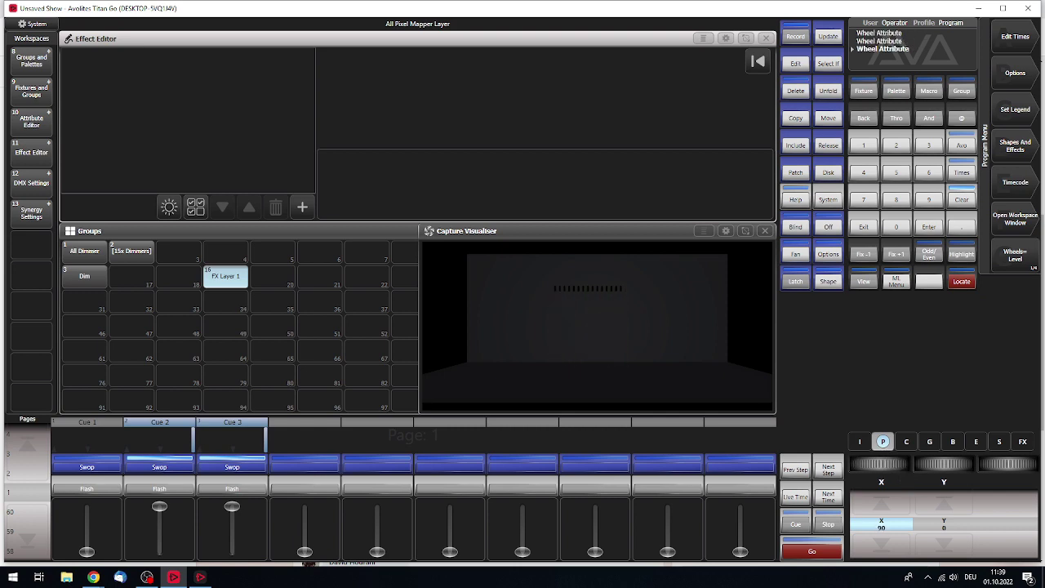
scroll(880, 463, "up", 5)
scroll(880, 463, "up", 20)
scroll(880, 462, "down", 20)
Enter 50 and apply the X -50 softkey so the beam sits left of centre
left_click(877, 526)
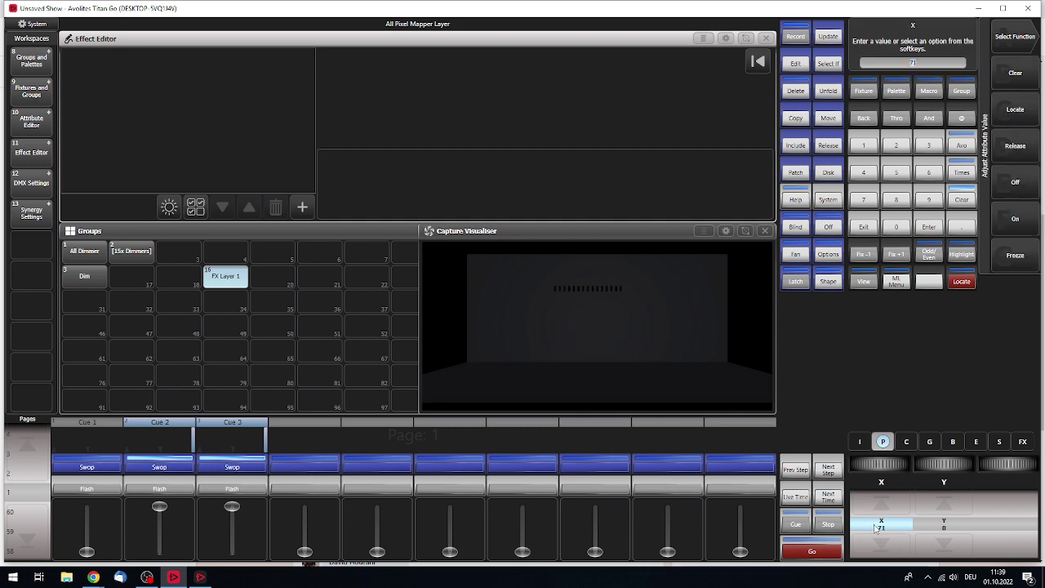
type("50")
key("Return")
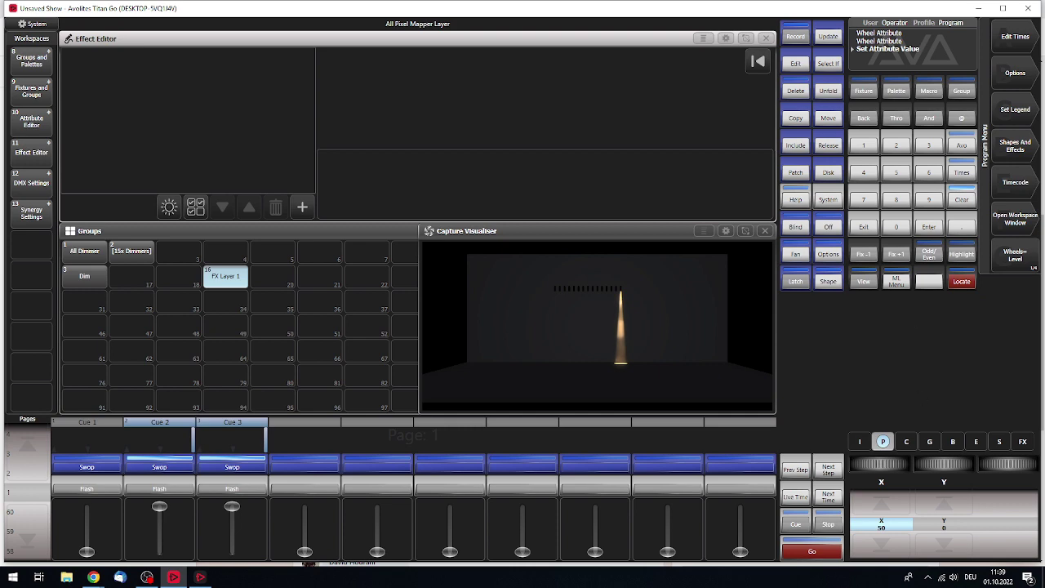
type("50")
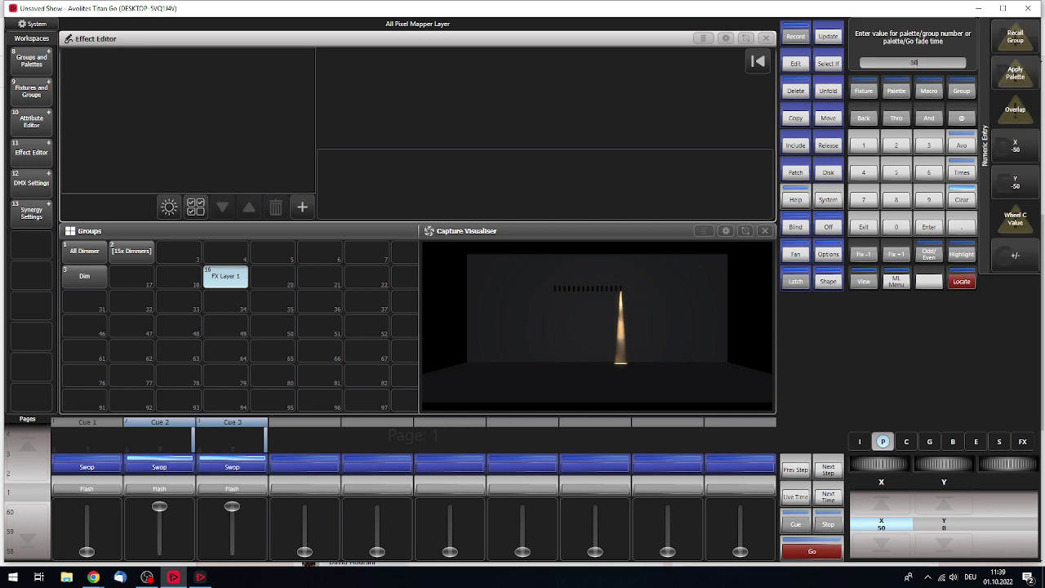
key("Return")
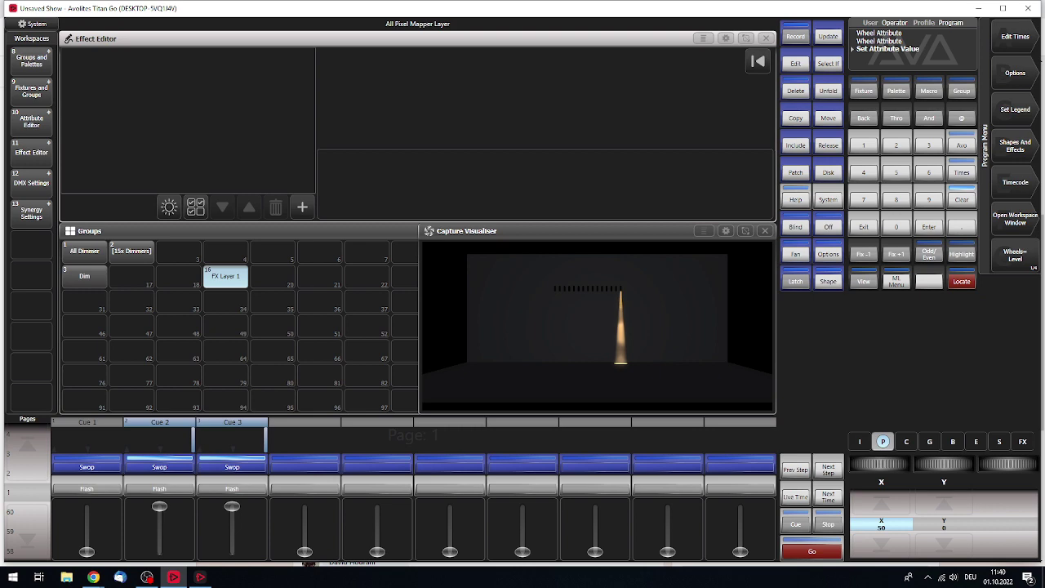
type("50")
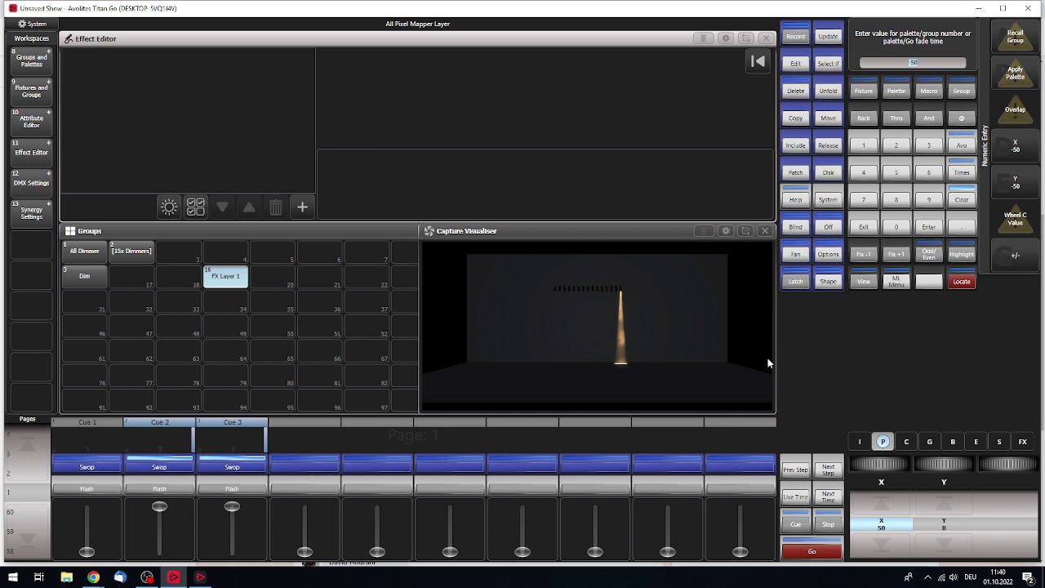
left_click(1017, 144)
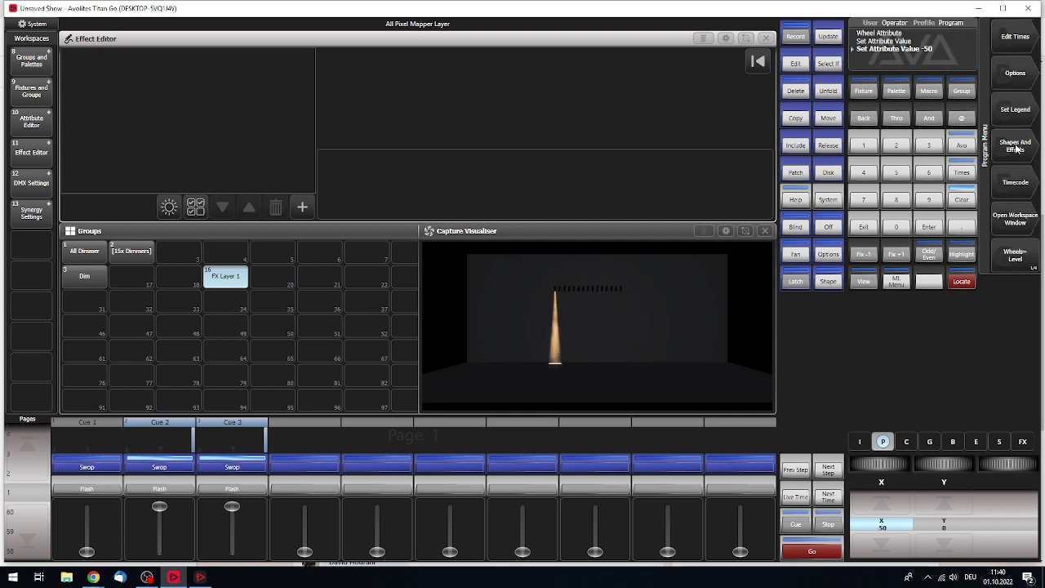
Create Cue List 4 on playback 4, recording the beam at X -50 as cue 1
left_click(791, 35)
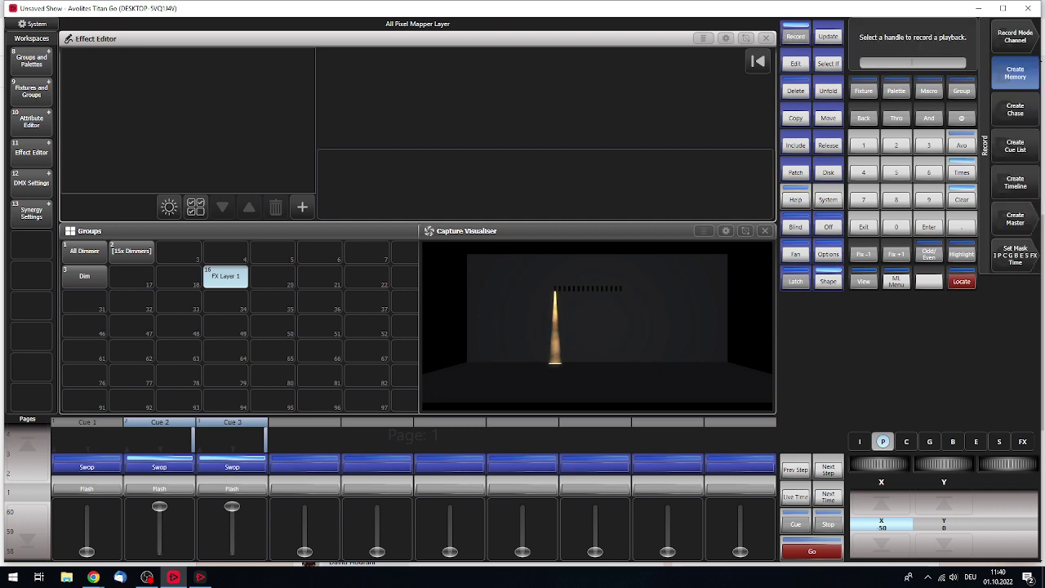
left_click(1023, 143)
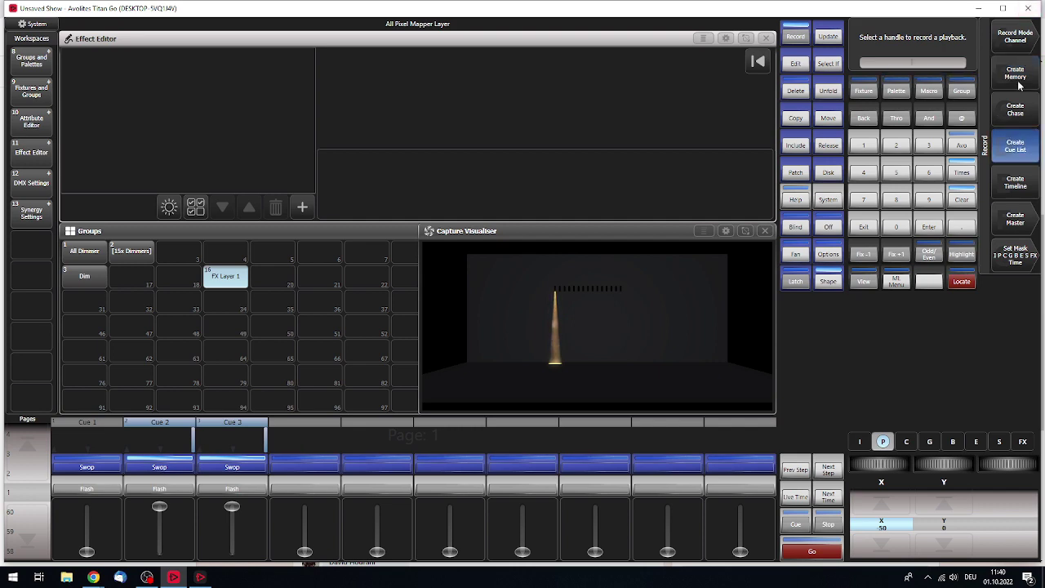
left_click(371, 465)
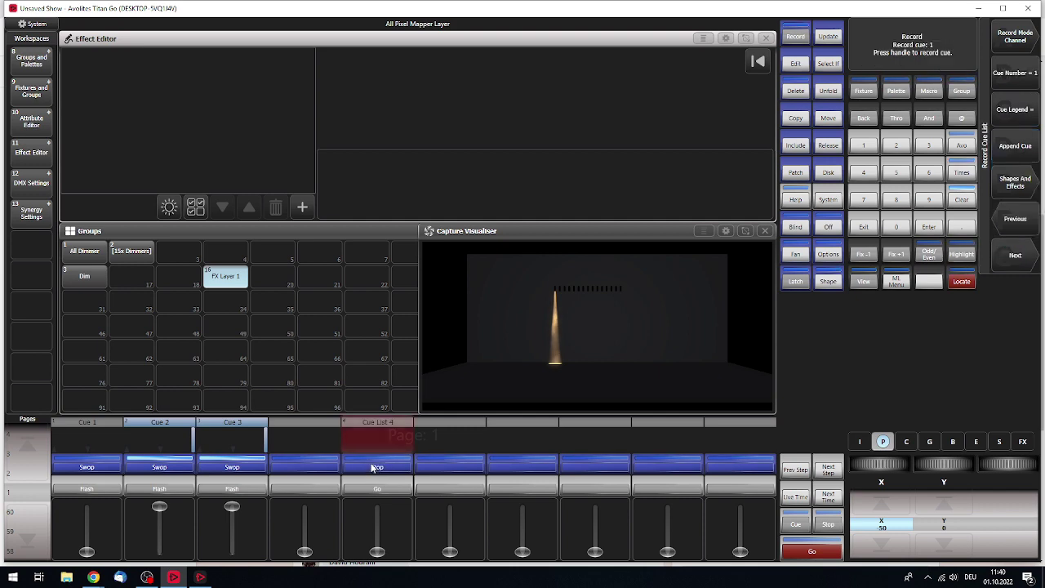
left_click(372, 467)
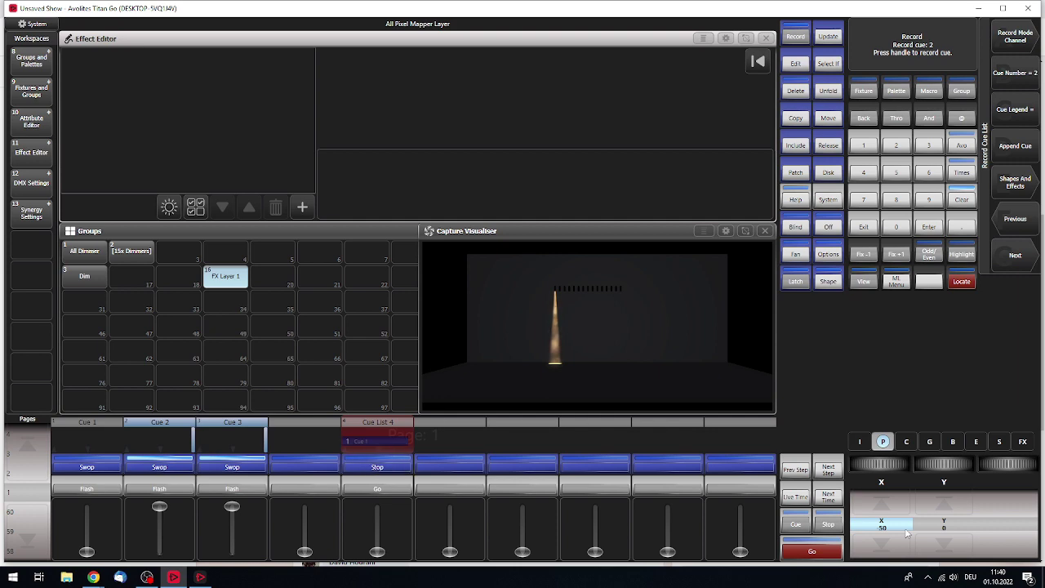
Set X to 50, record it as cue 2, then clear the programmer and exit
left_click(915, 453)
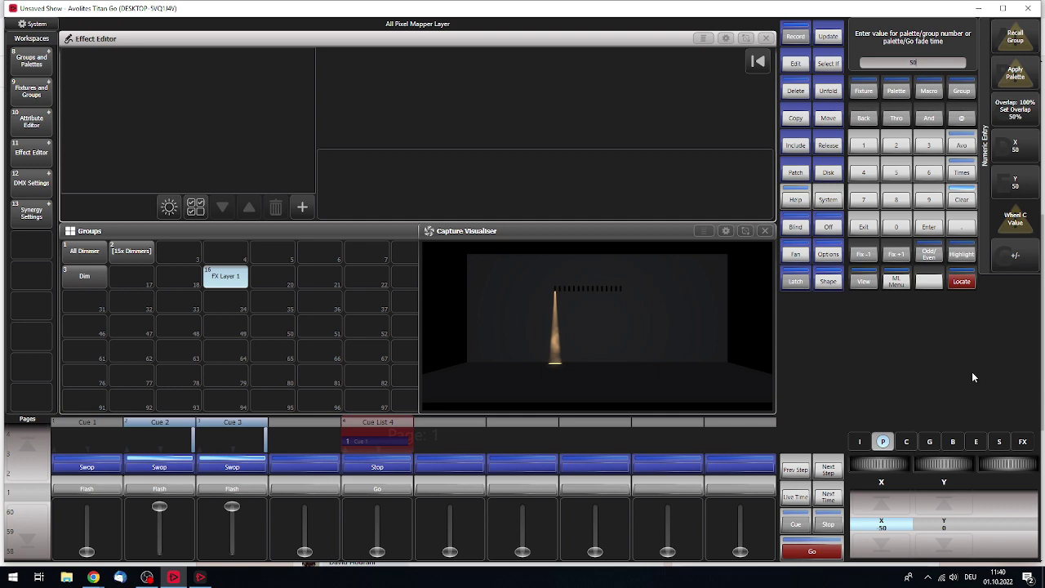
key("ctrl+r")
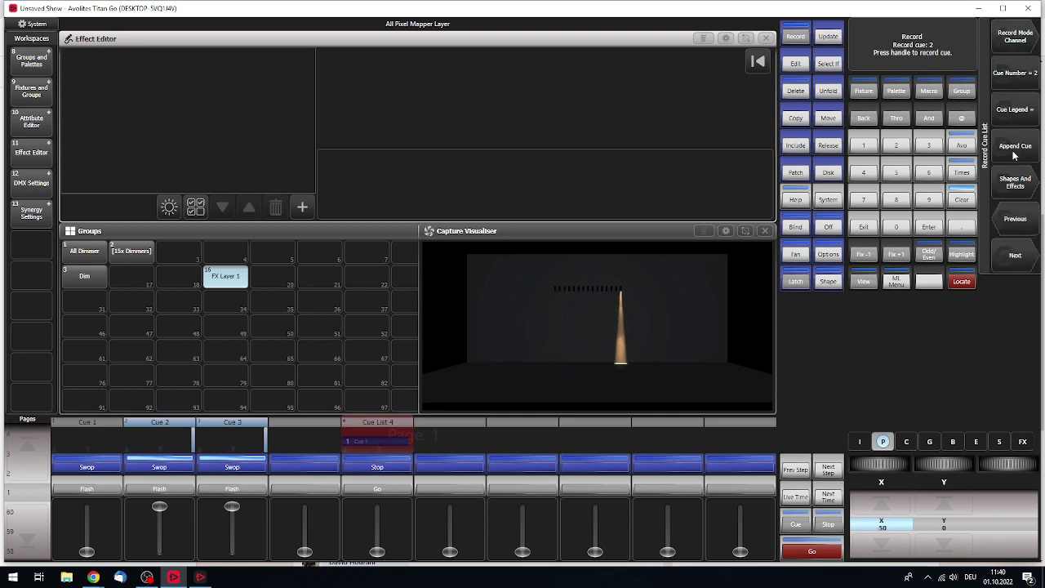
left_click(377, 467)
left_click(963, 199)
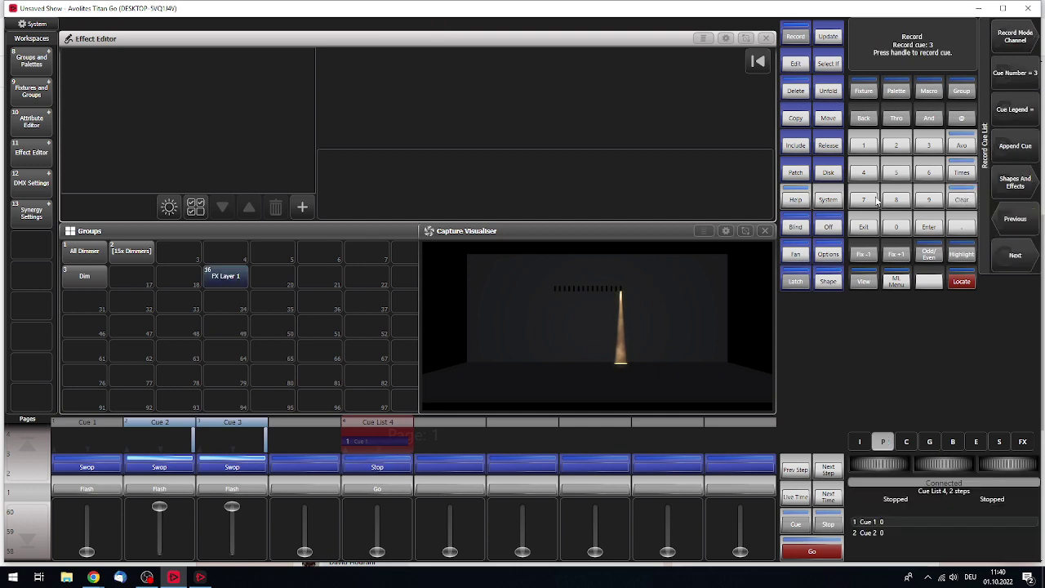
left_click(862, 227)
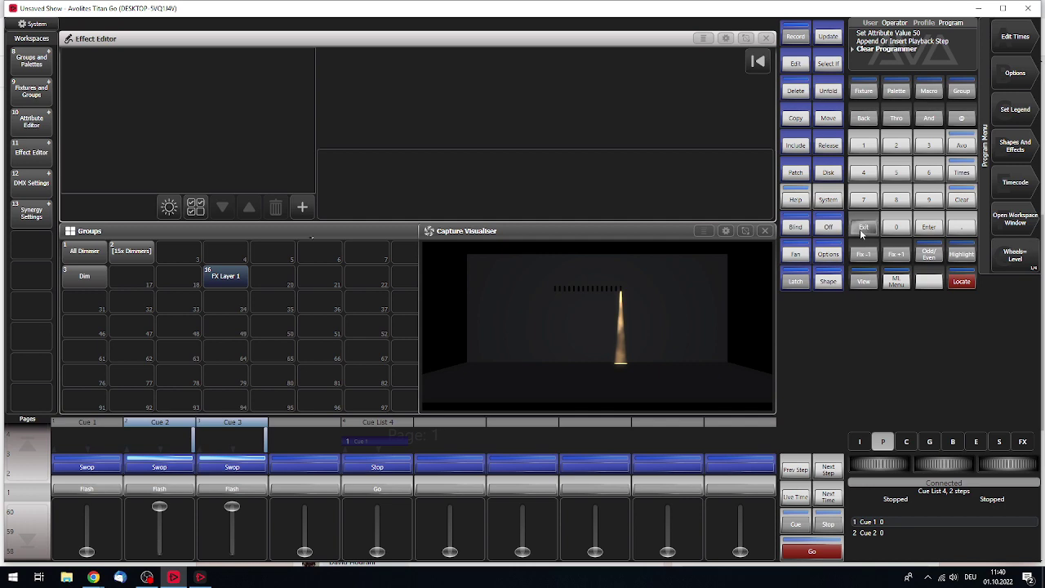
Set Cue List 4's fader to Manual Crossfader with Fire First Cue enabled
left_click(1018, 74)
left_click(377, 470)
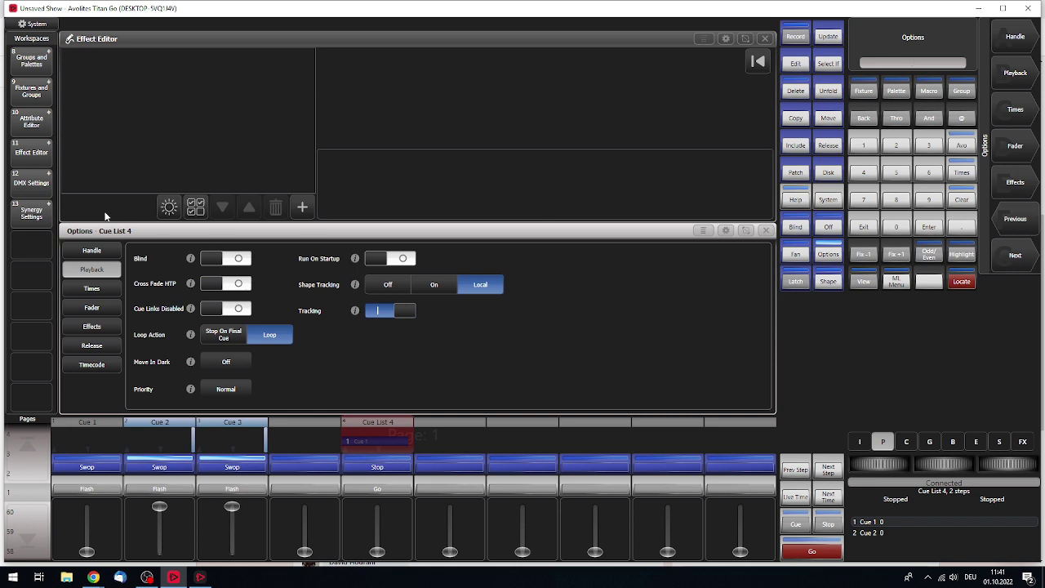
left_click(93, 308)
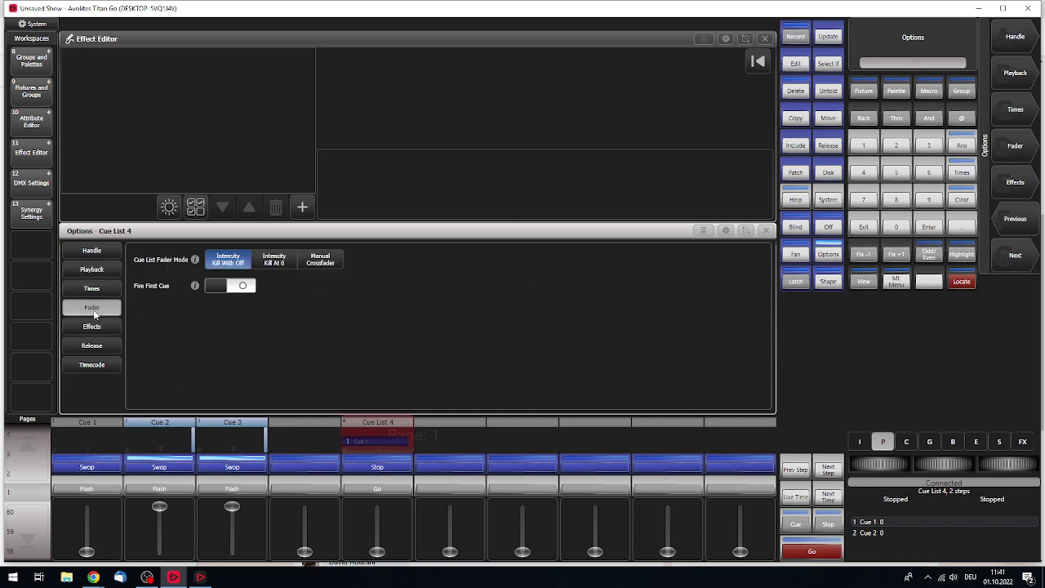
left_click(324, 263)
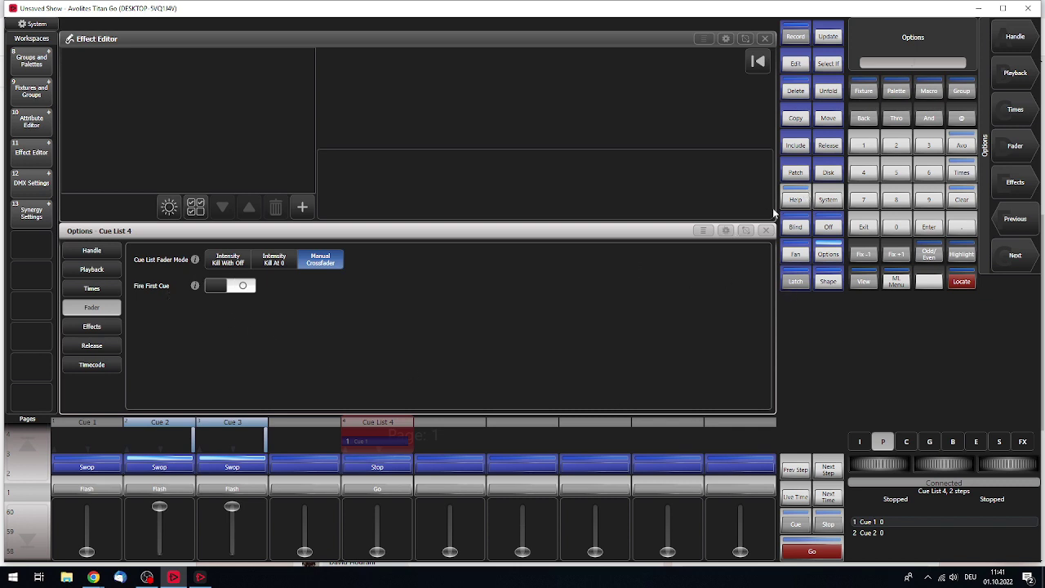
left_click(235, 285)
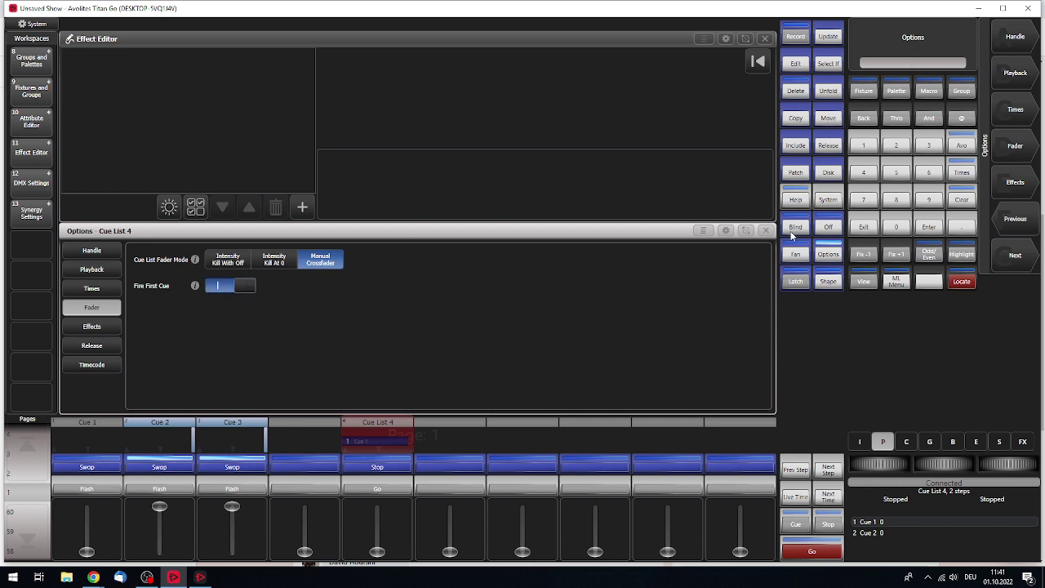
left_click(867, 233)
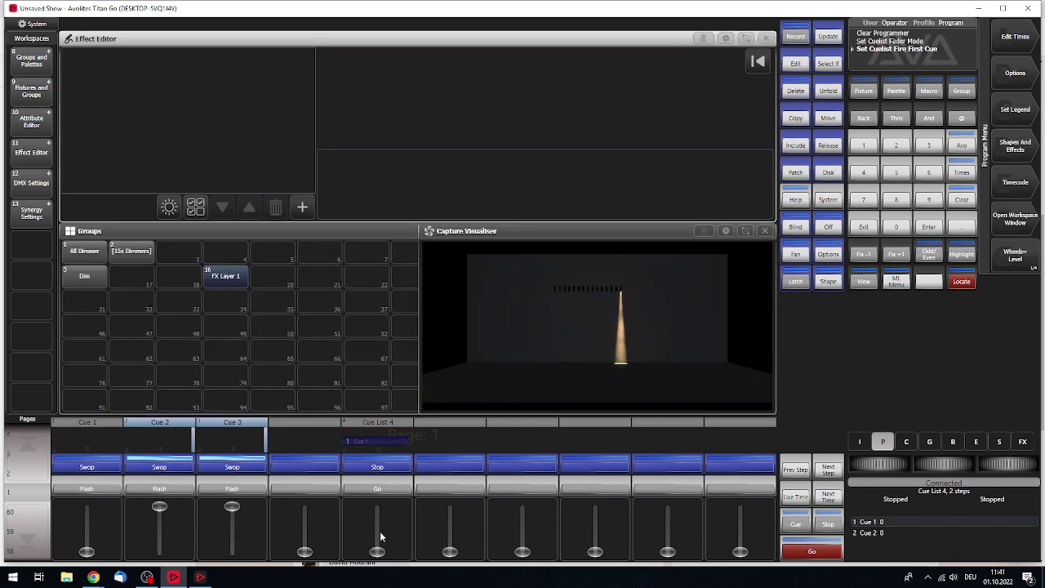
Raise Cue List 4's fader to Manual 39%, moving the beam partway toward cue 2
left_click_drag(376, 554, 378, 523)
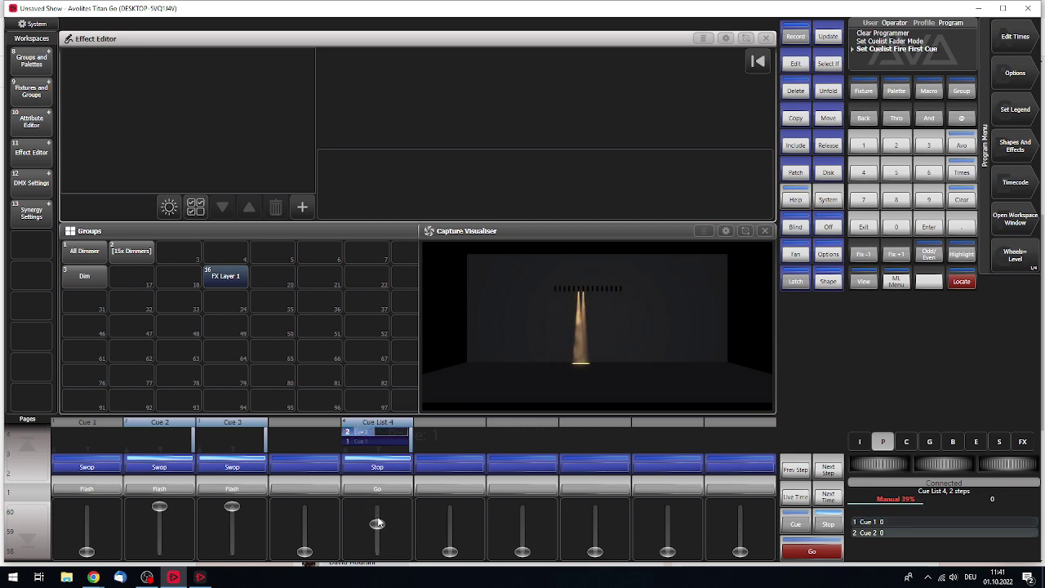